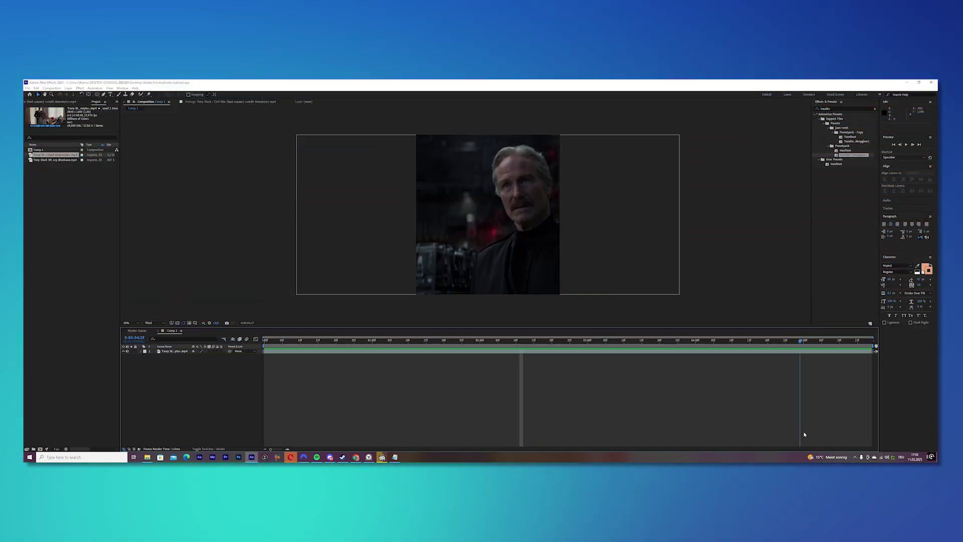
Split the movie clip layer at the clip's first cut point
drag(804, 434, 702, 357)
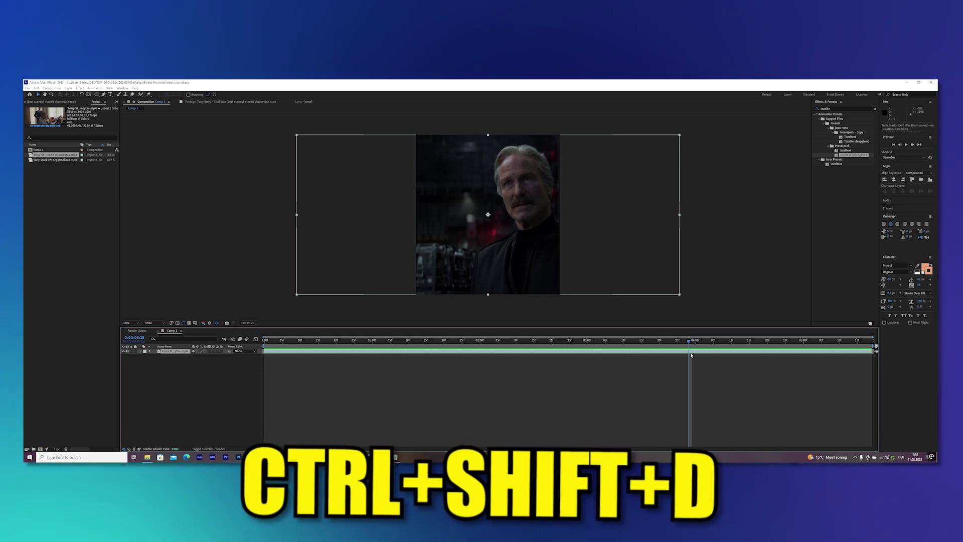
key(ctrl+shift+d)
key(Home)
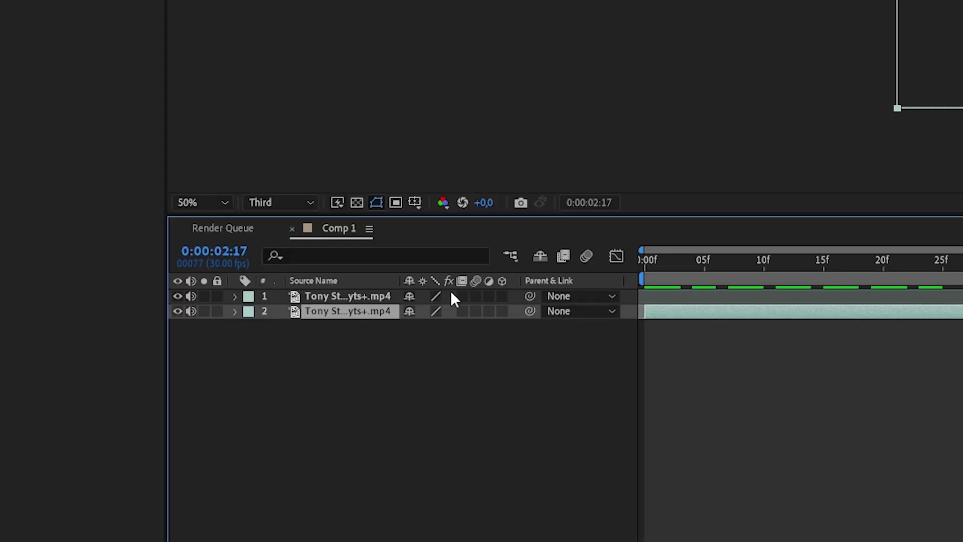
Turn on frame blending for the split layers and split the clip again near 04:00f
click(462, 296)
click(462, 311)
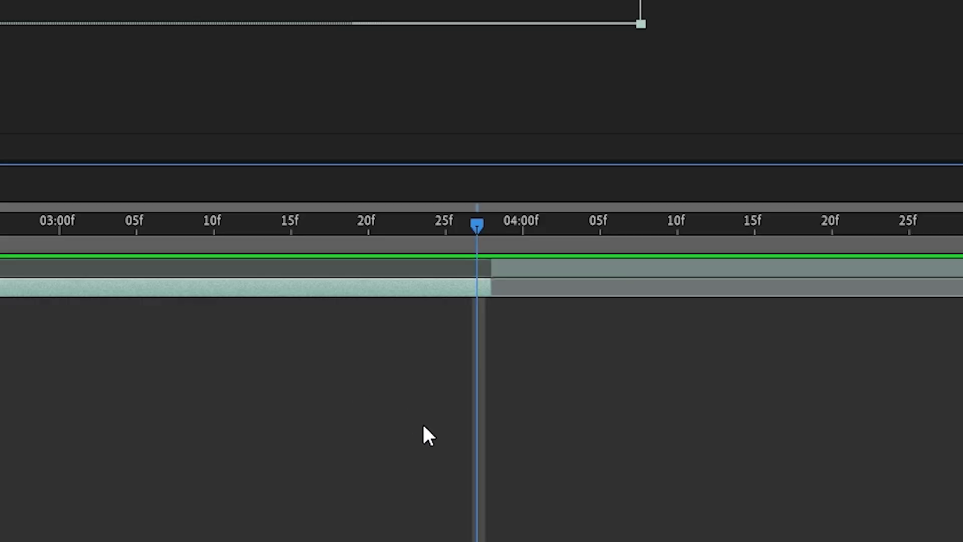
key(ctrl+shift+d)
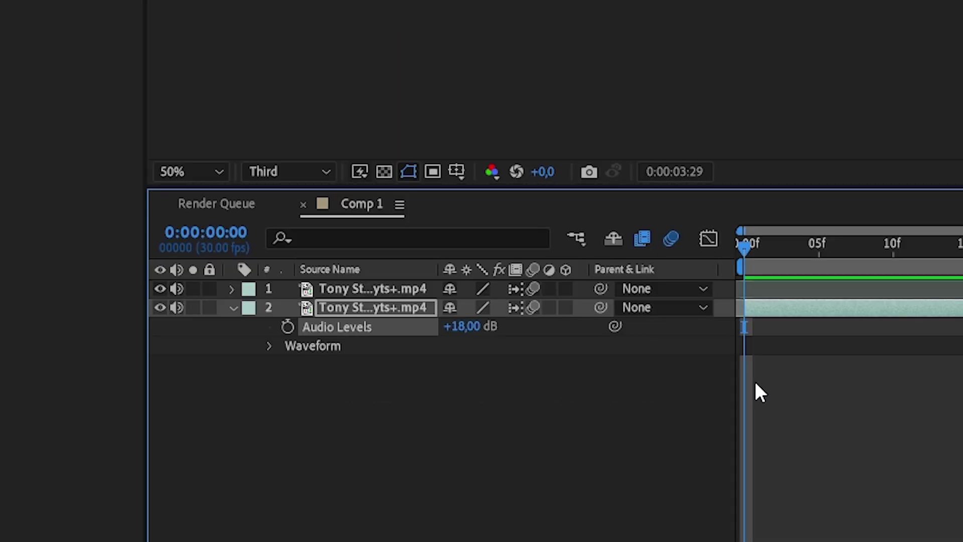
Raise layer 1's Audio Levels to +18 dB
click(372, 289)
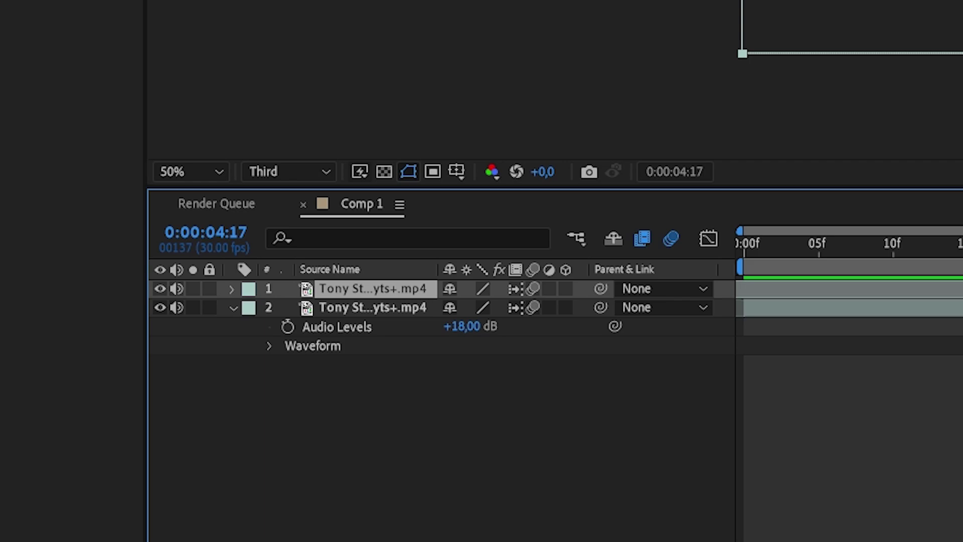
key(l)
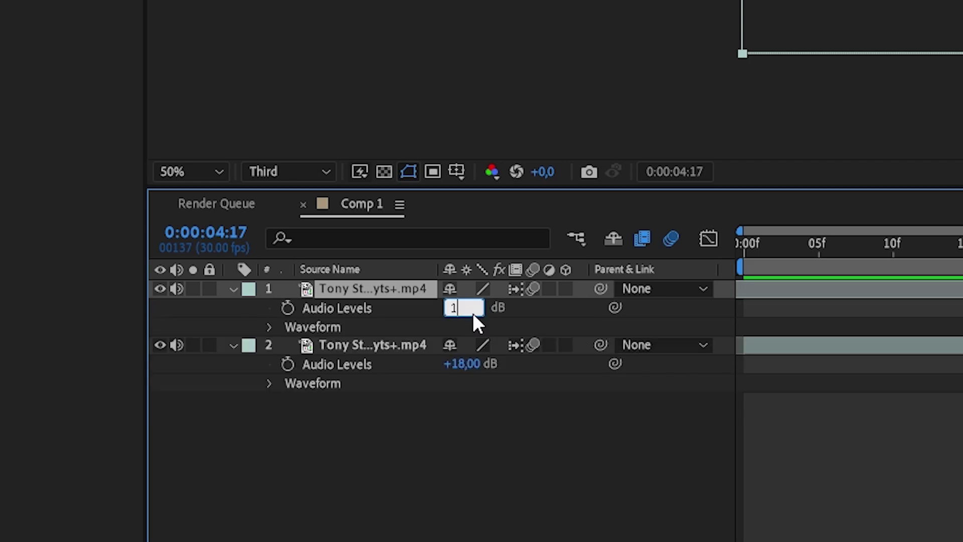
key(Return)
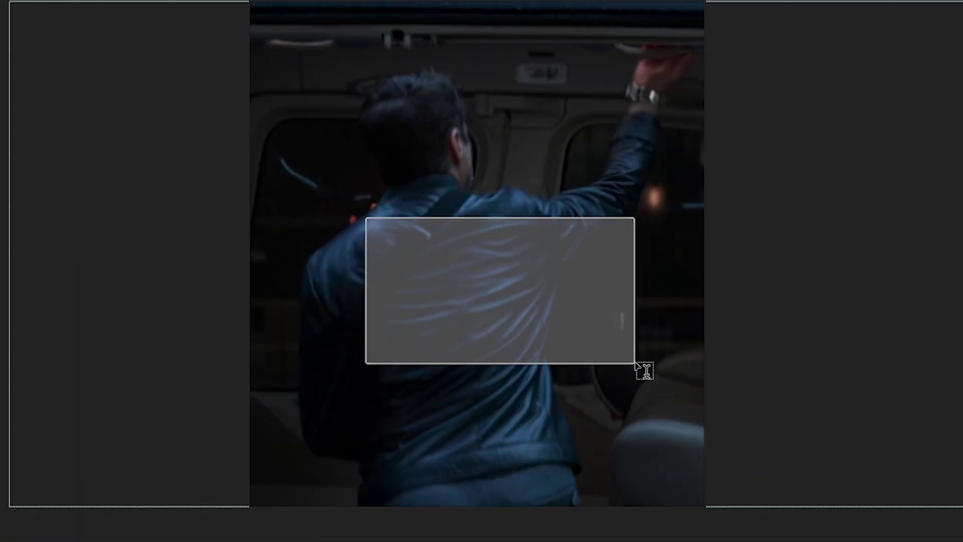
Create a paragraph text layer reading 'YOU CAN CALL ME ANYTIME' over the clip
drag(636, 364, 635, 363)
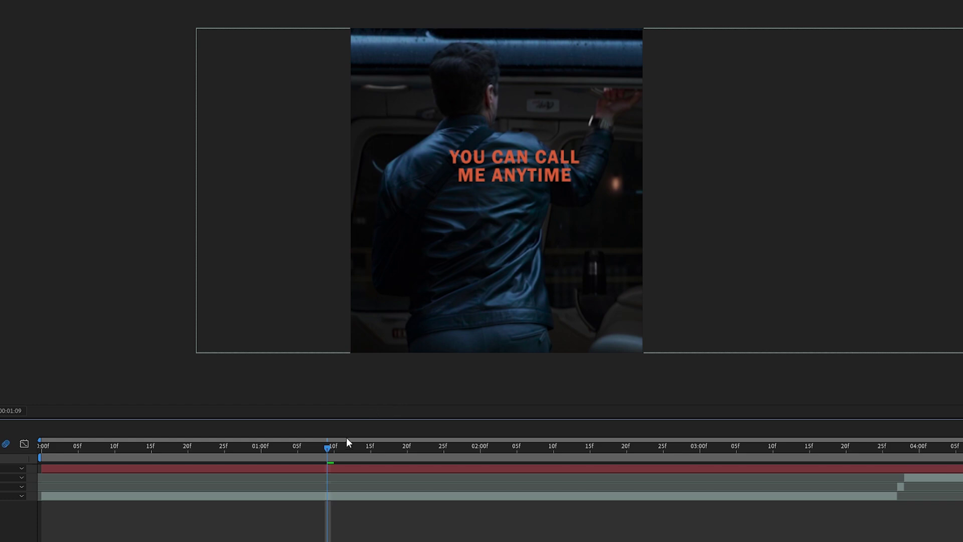
click(330, 471)
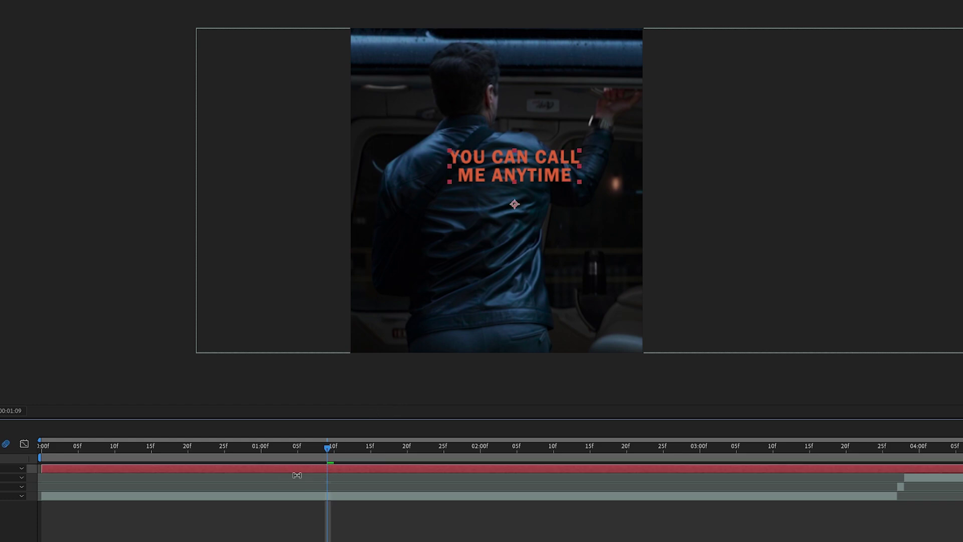
right_click(330, 472)
mouse_move(366, 211)
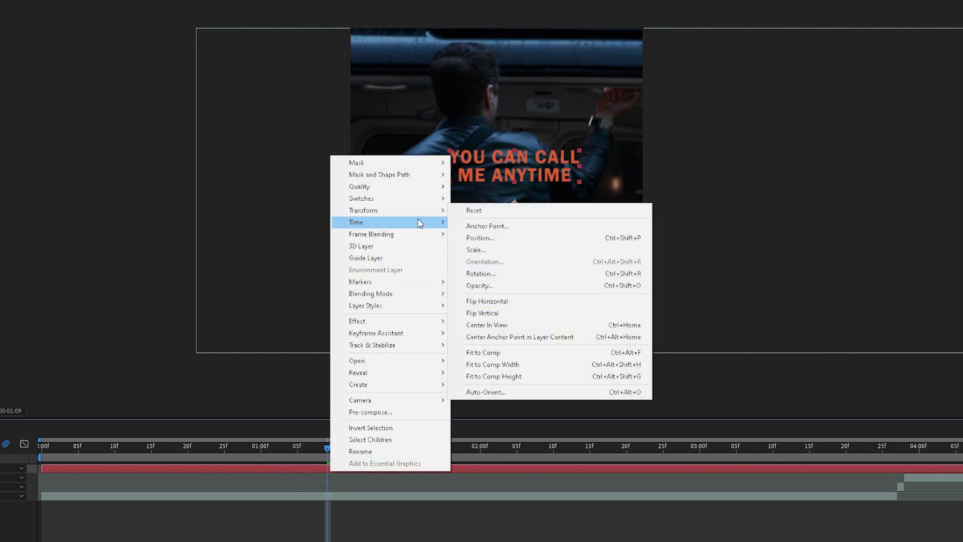
click(483, 342)
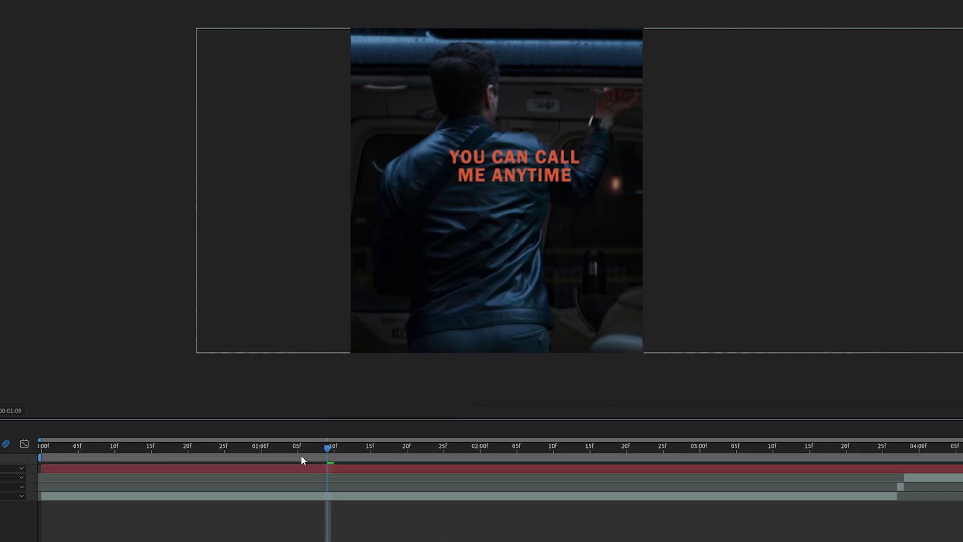
Reveal the subtitle's Scale and change its fill from red-orange to yellow EDC10F
click(296, 468)
key(s)
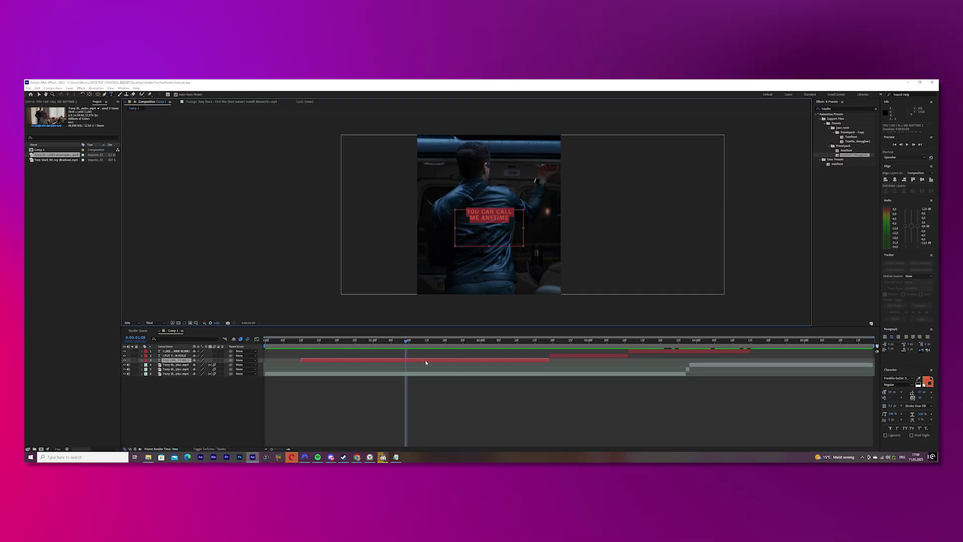
click(928, 382)
drag(599, 388, 598, 381)
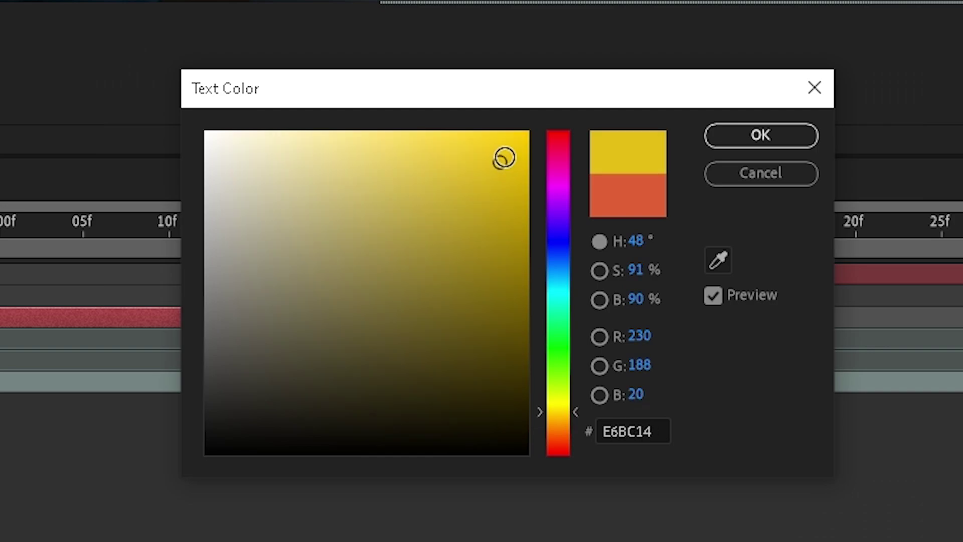
key(Return)
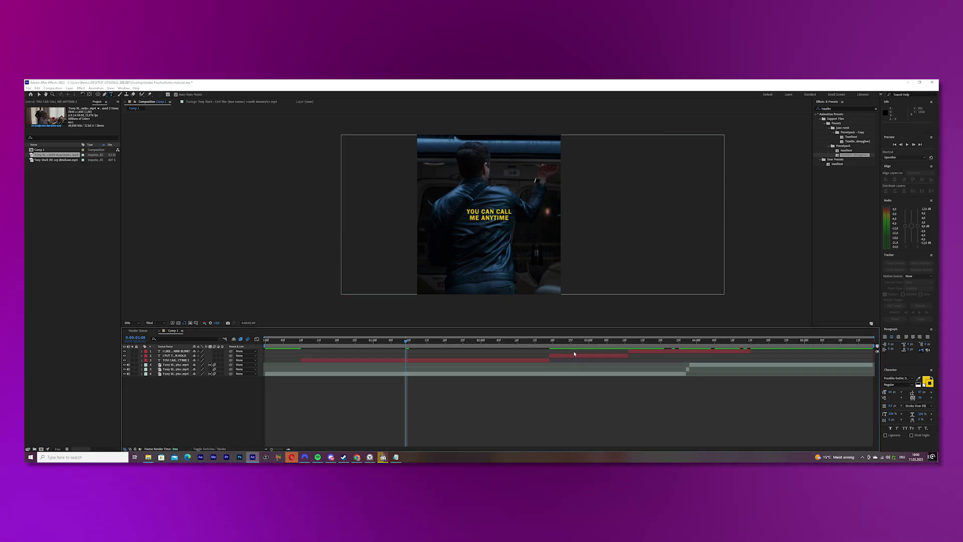
Apply the Fade Up Words preset to a subtitle layer and extend the top layer's out-point
click(876, 108)
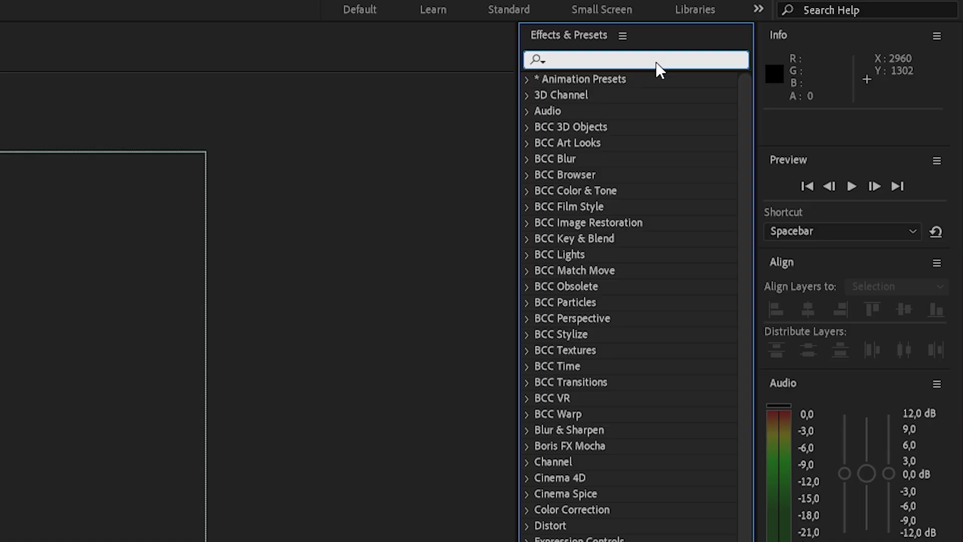
text(fade)
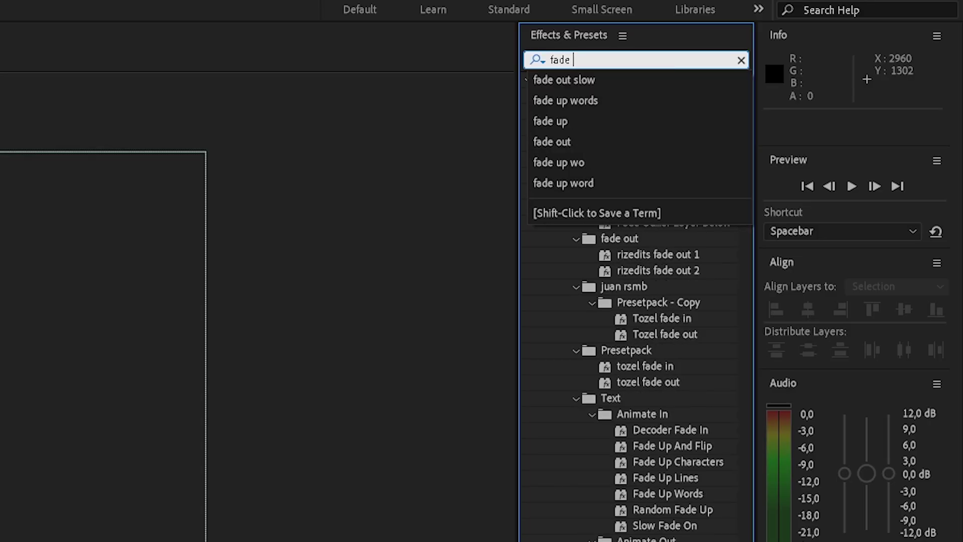
text(up wor)
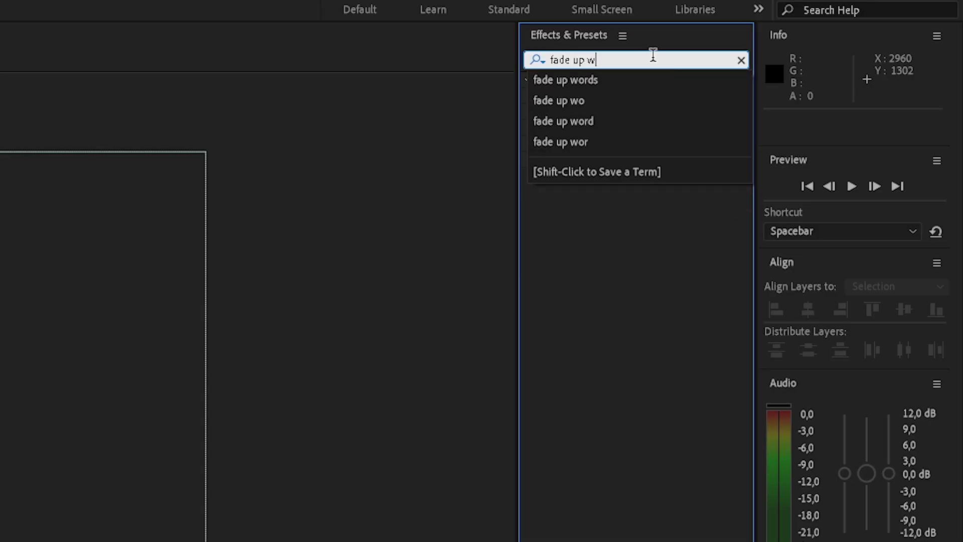
drag(671, 159, 297, 297)
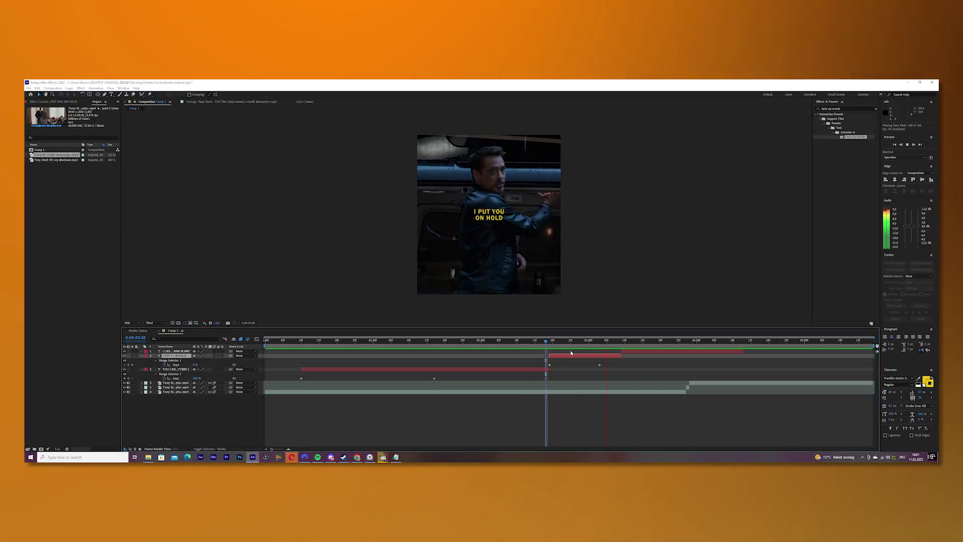
drag(743, 351, 836, 351)
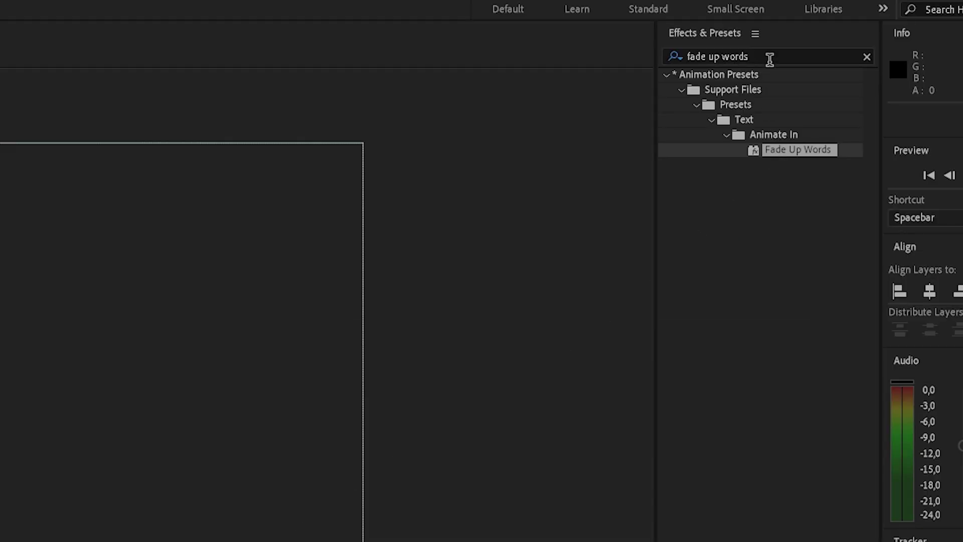
Search presets for 'fade out sl' and move the subtitle's keyframe earlier to about 2:17
click(846, 109)
text(fade out)
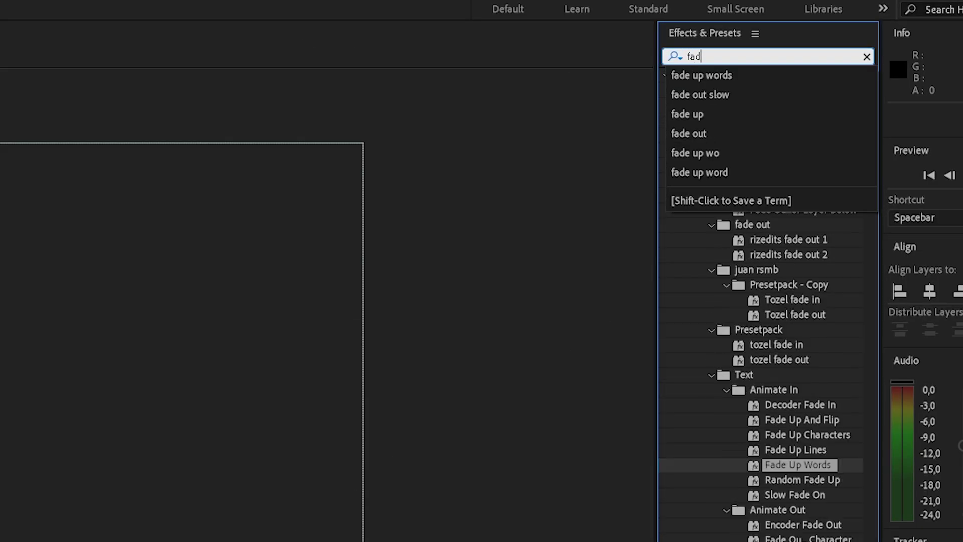
text( sl)
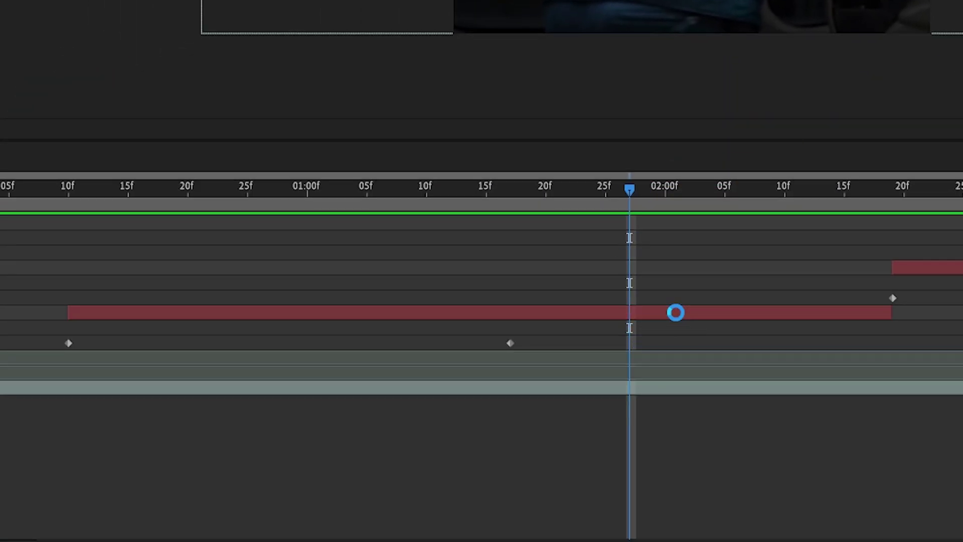
click(676, 312)
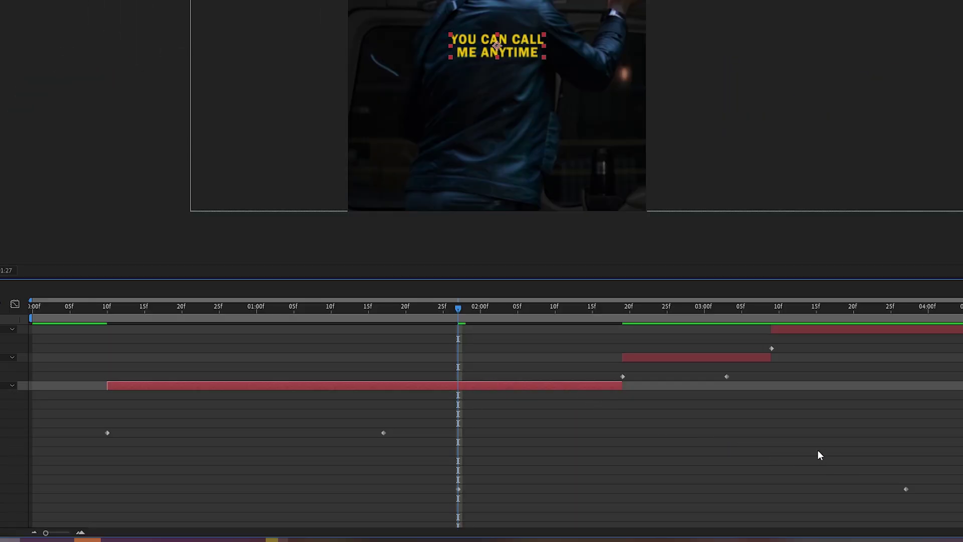
scroll(818, 453, down, 2)
scroll(830, 450, up, 1)
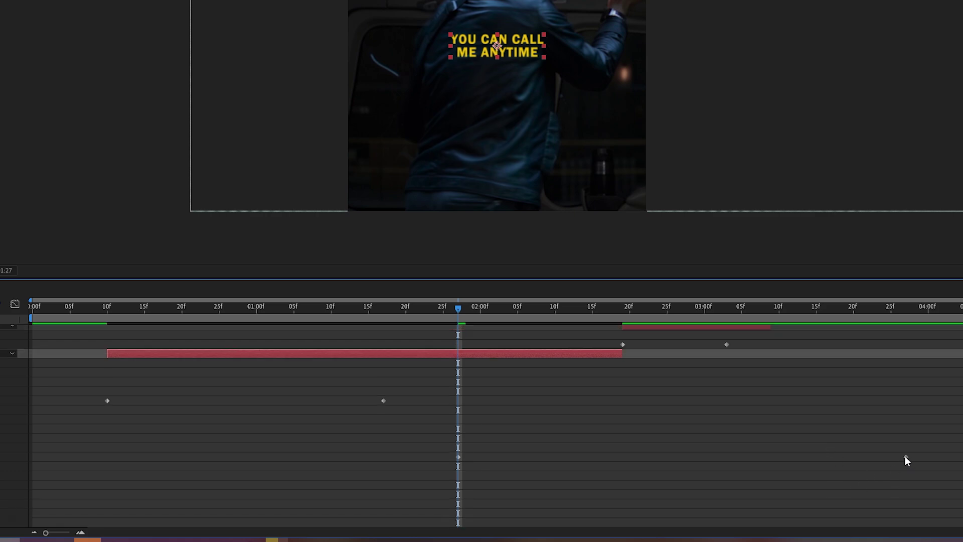
drag(906, 458, 629, 458)
drag(542, 313, 602, 342)
key(Page_Down)
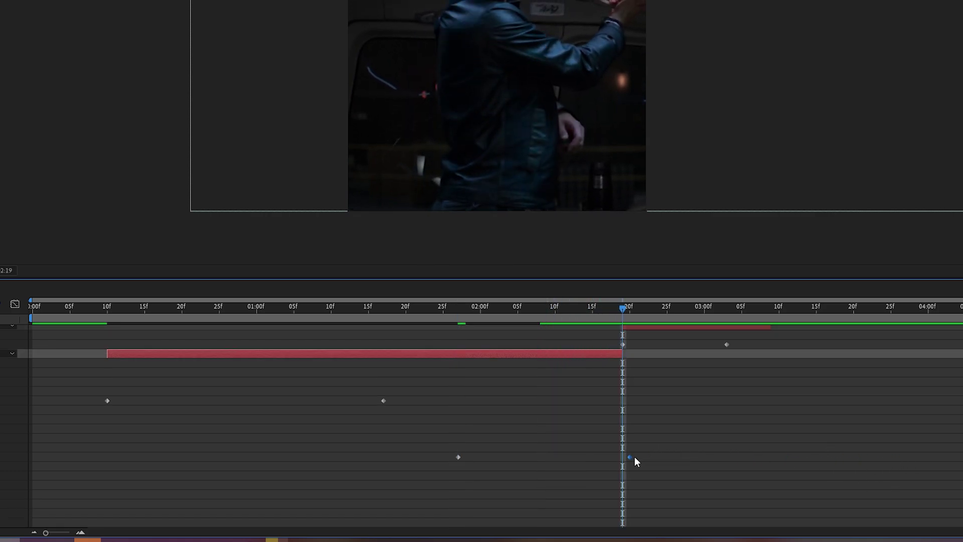
drag(631, 458, 627, 456)
scroll(712, 464, up, 1)
key(u)
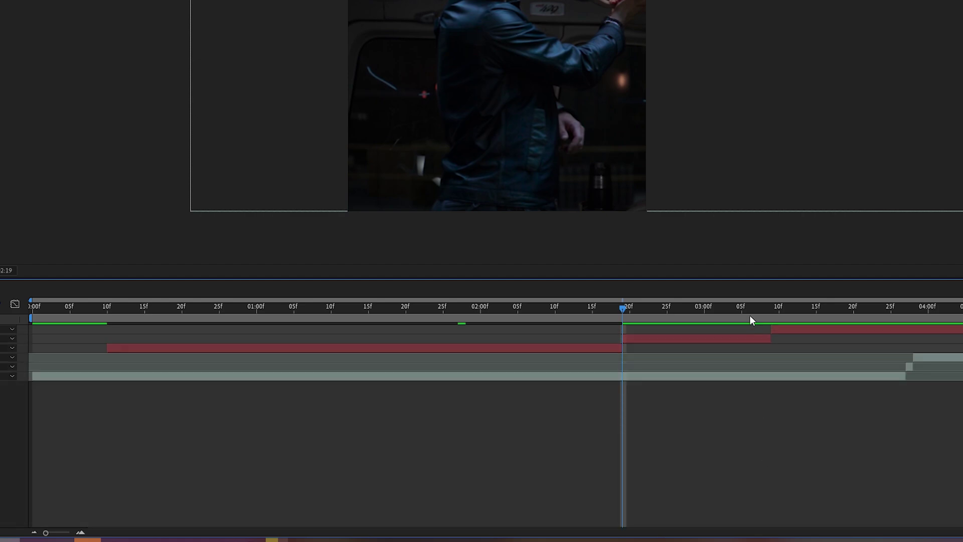
Lengthen the I PUT YOU ON HOLD caption, apply the text animation and retime its keyframes
click(712, 343)
key(u)
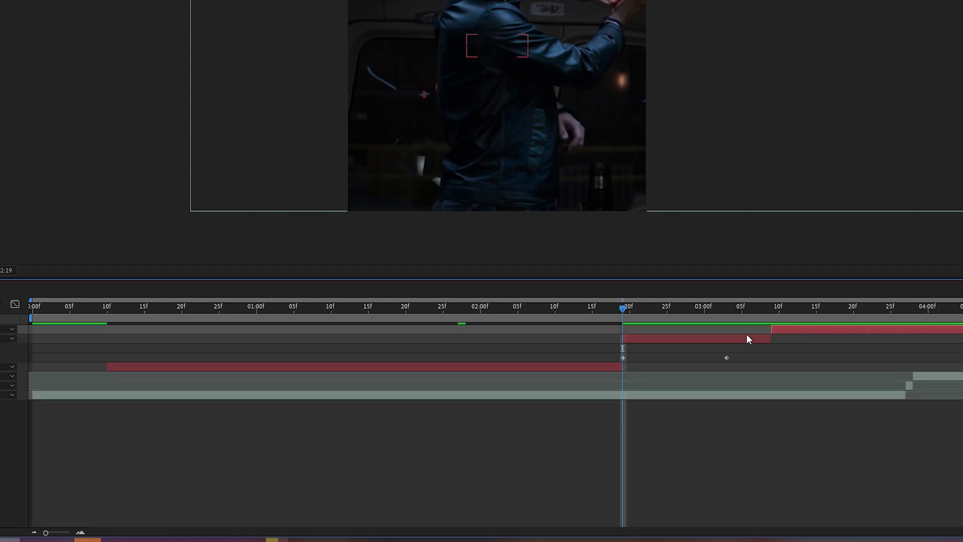
key(space)
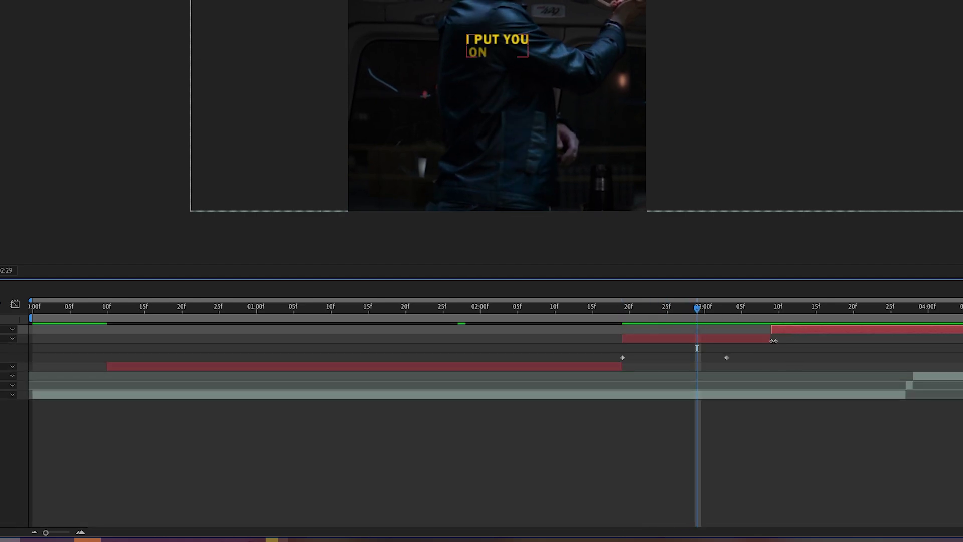
drag(774, 337, 775, 315)
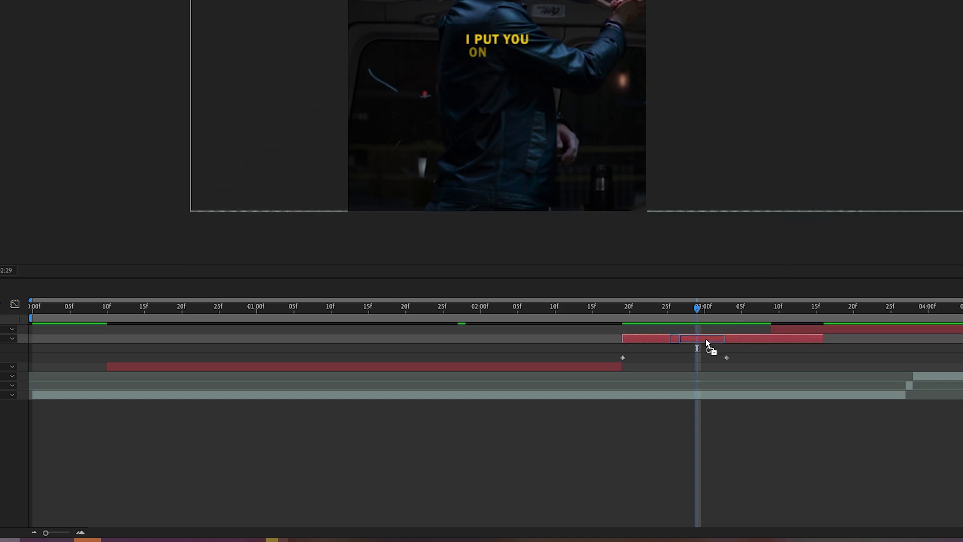
drag(706, 340, 706, 338)
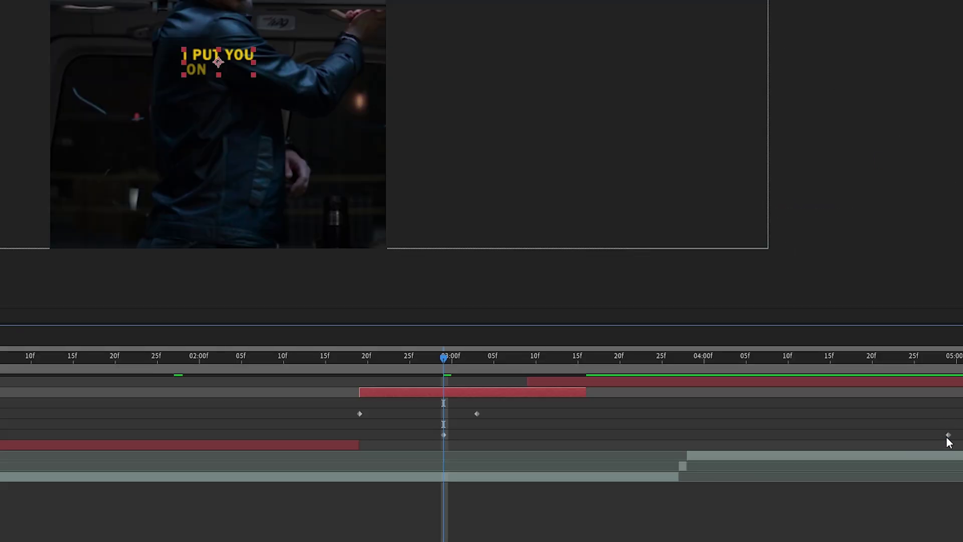
drag(797, 435, 583, 432)
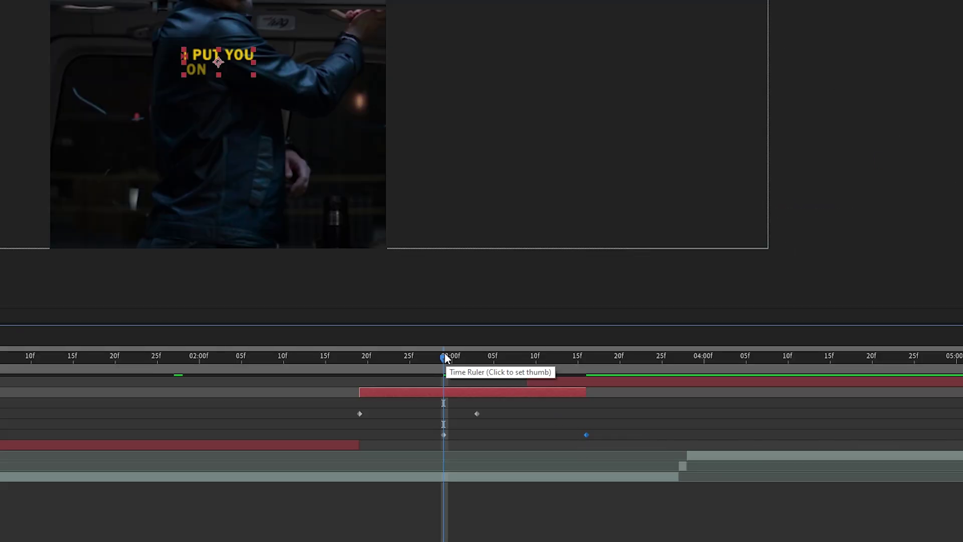
drag(445, 354, 490, 370)
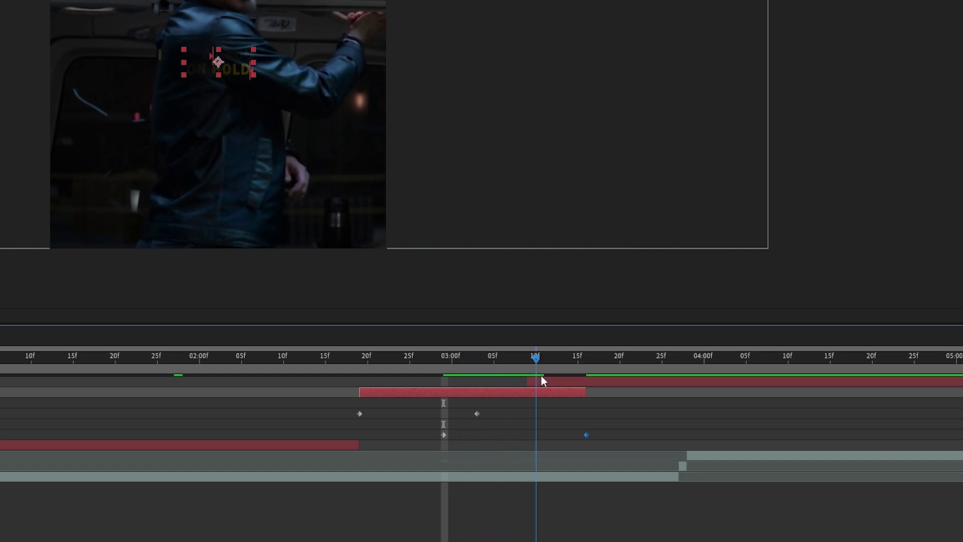
drag(572, 382, 689, 399)
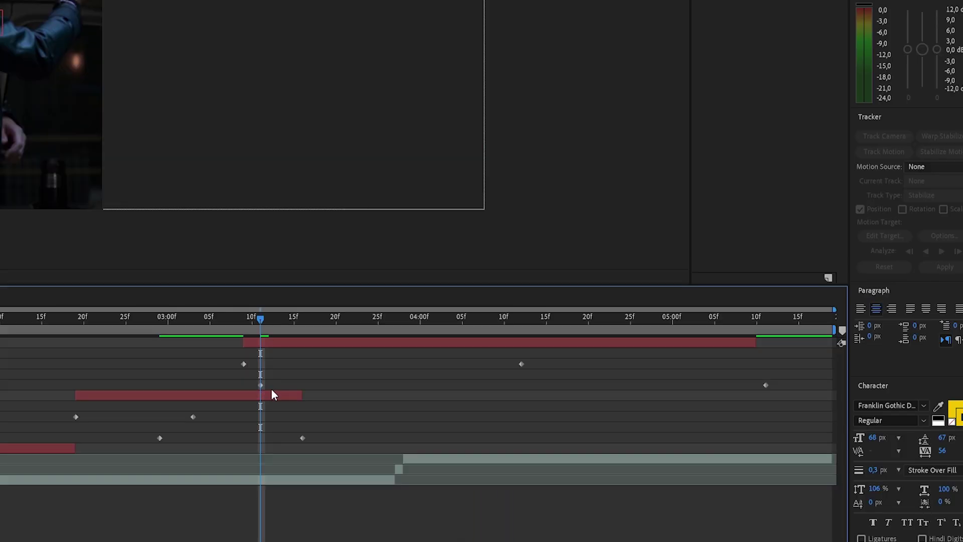
drag(261, 385, 569, 409)
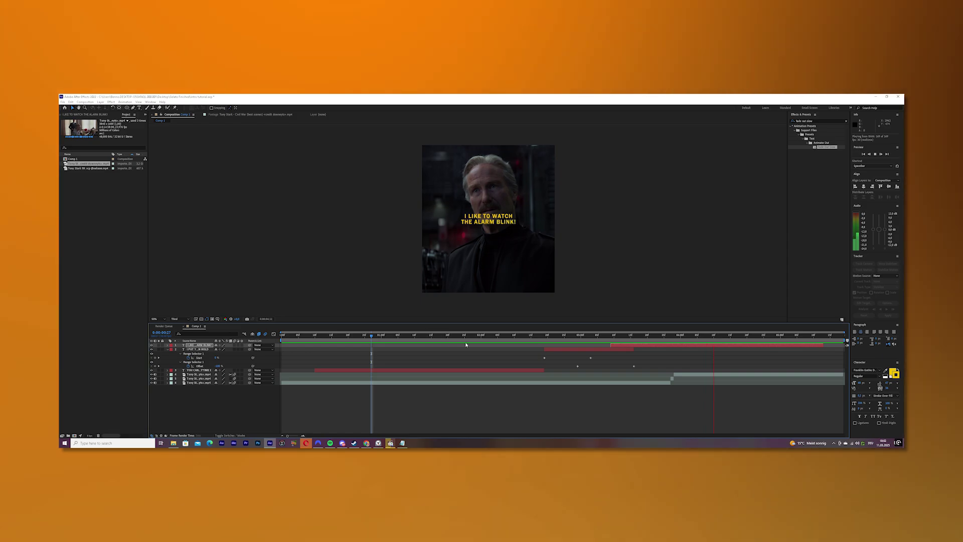
Add a Tracking animator to YOU CAN CALL ME ANYTIME 2 with Tracking Amount keyframed to 15
click(675, 338)
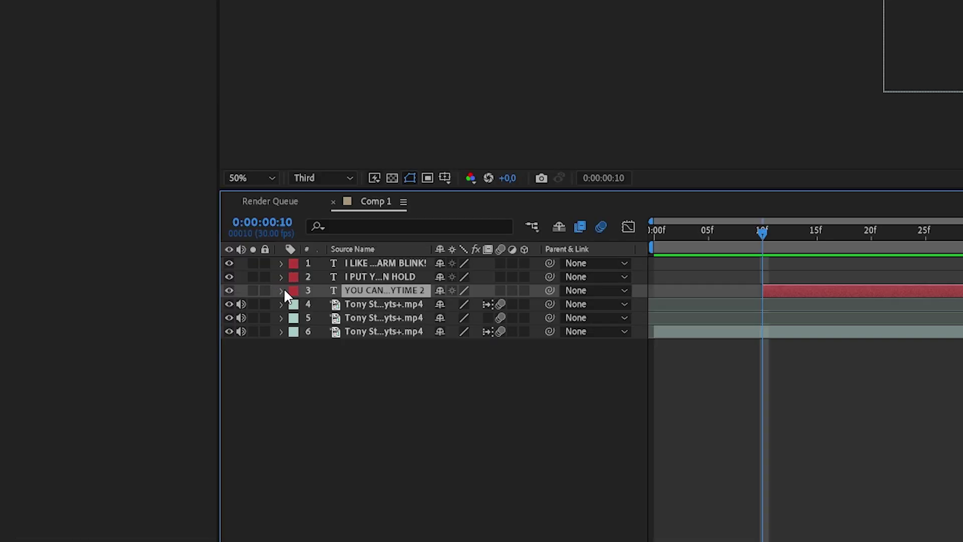
click(281, 291)
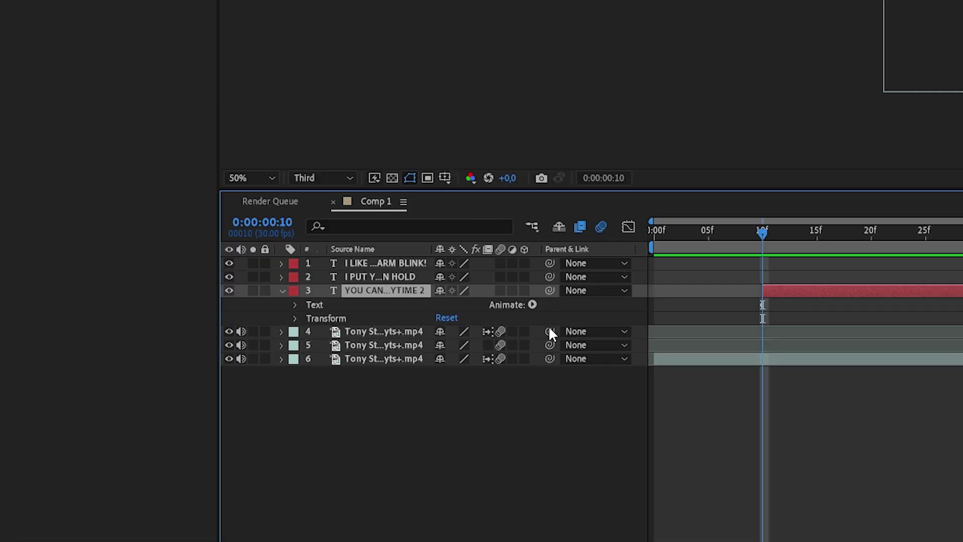
click(532, 305)
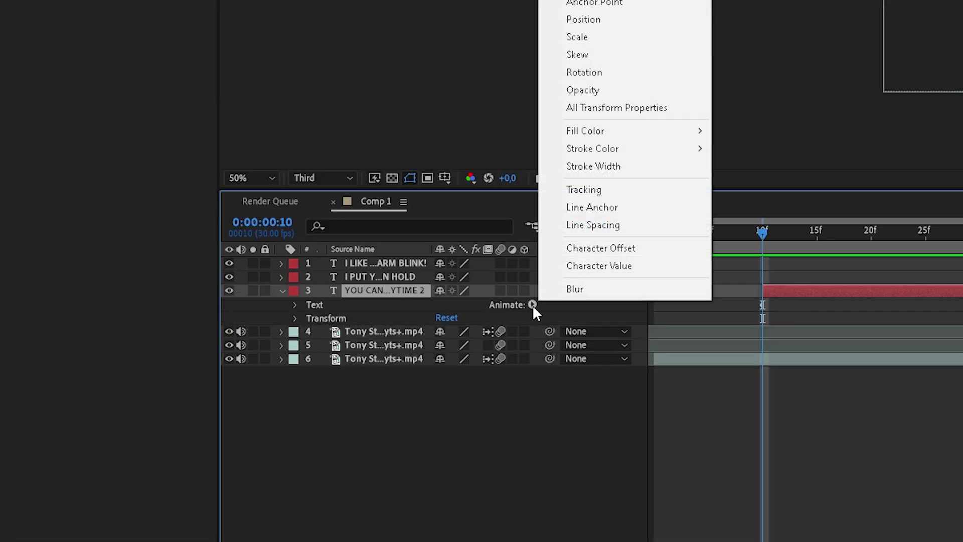
click(585, 190)
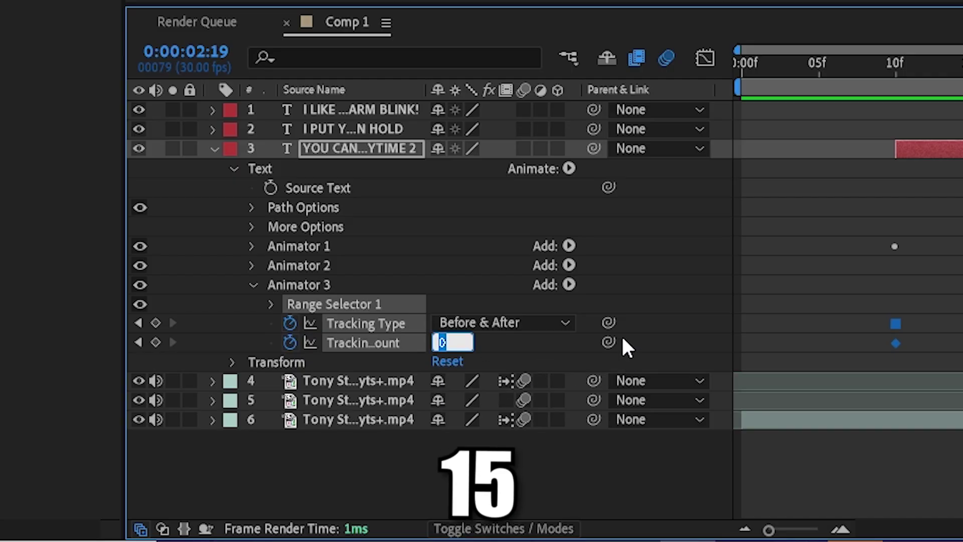
text(15)
key(Return)
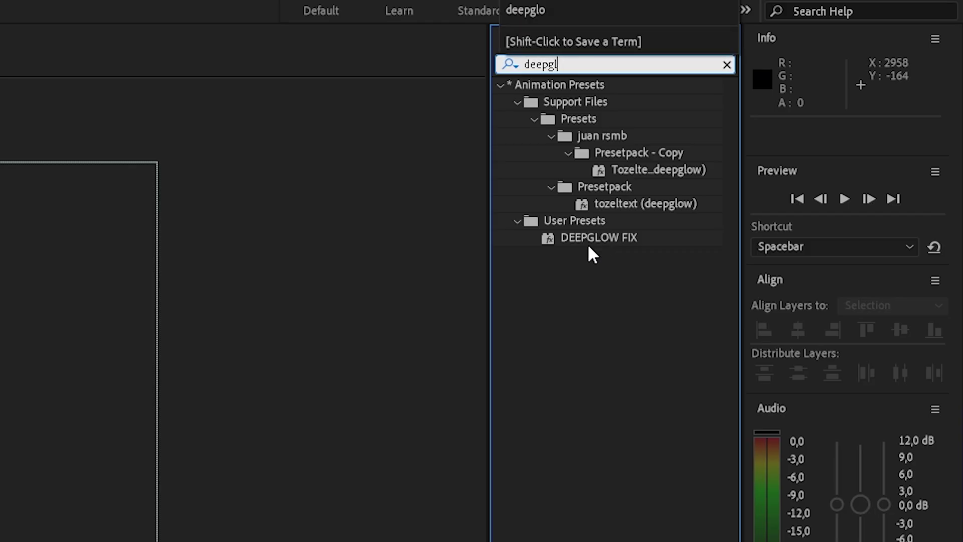
Apply Deep Glow to the subtitle with Unmult on, Radius 780 and Exposure 0,8
key(BackSpace)
key(BackSpace)
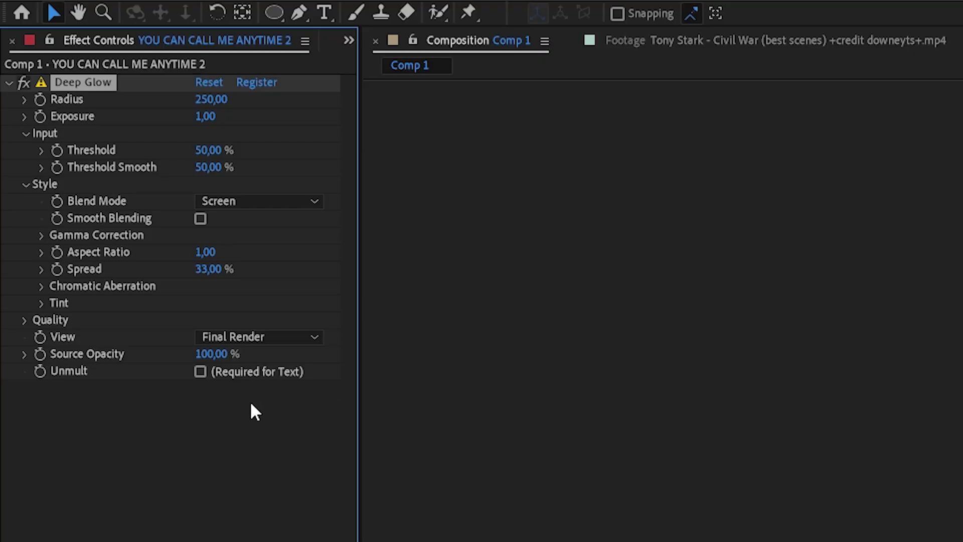
click(201, 372)
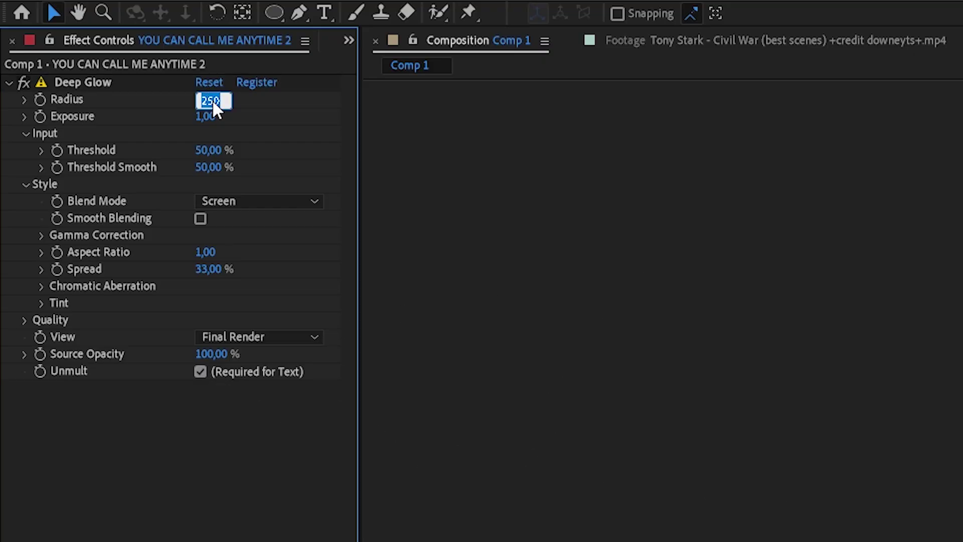
text(780)
key(Return)
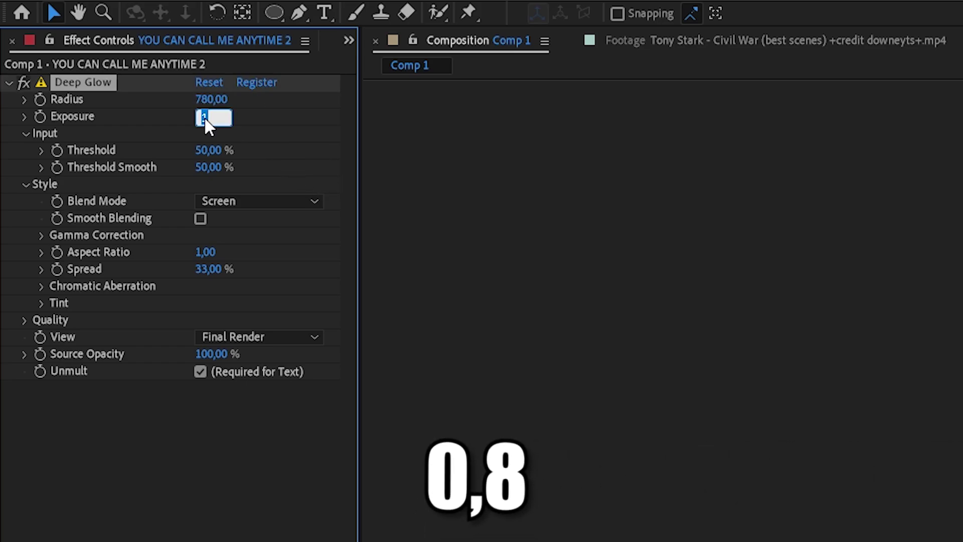
text(0,8)
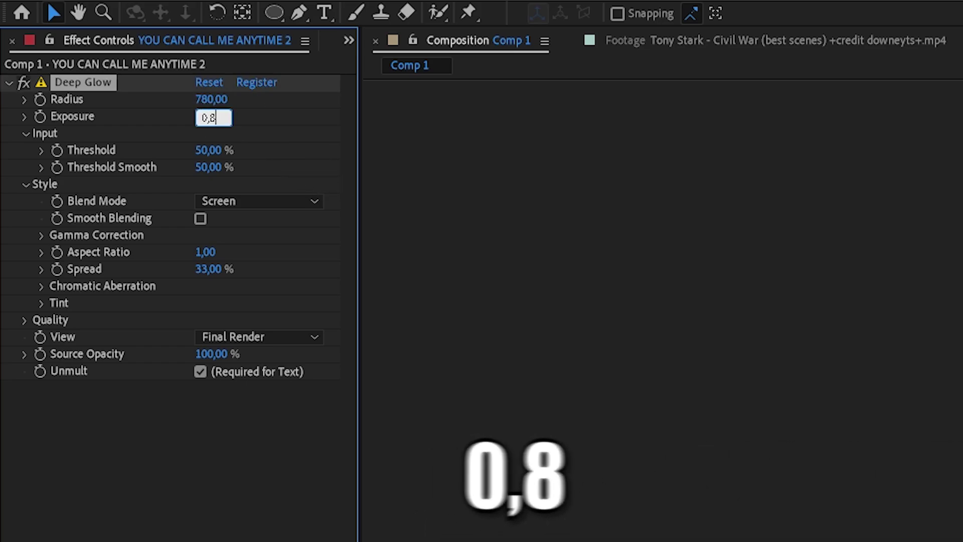
key(Return)
text(drop)
text( s)
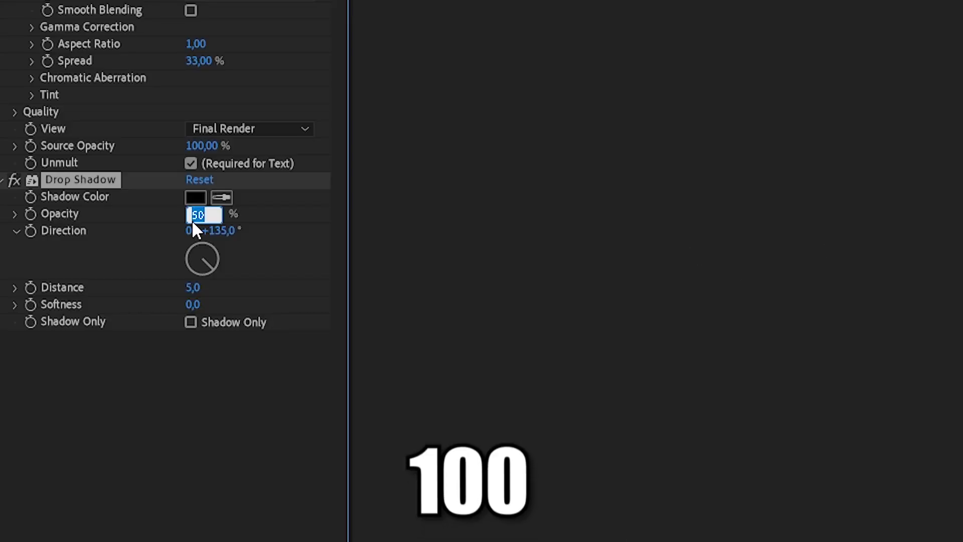
Set the Drop Shadow to 100% opacity and a distance of 9
text(100)
click(194, 288)
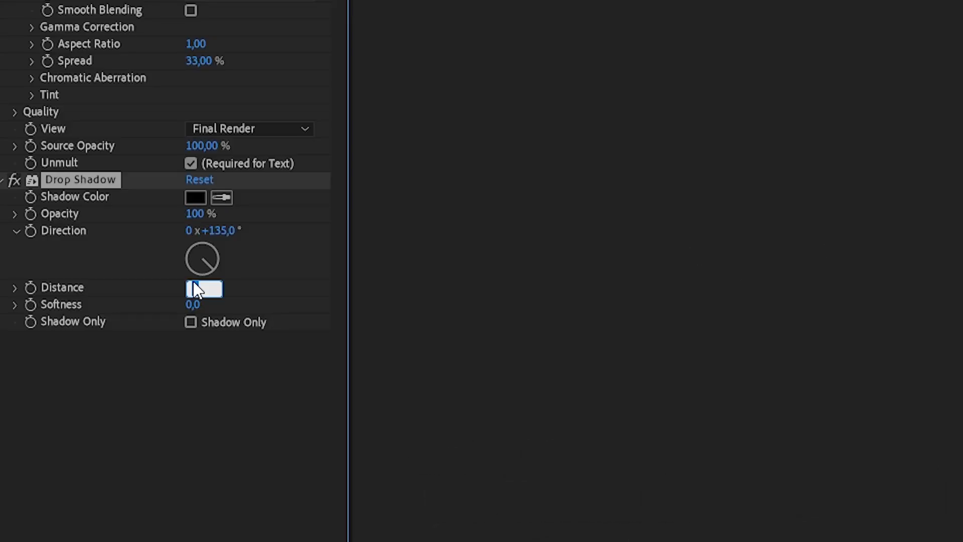
text(9)
key(Tab)
Set shadow softness to 2, then add Turbulent Displace with Amount 12 and Size 12
text(2)
key(Return)
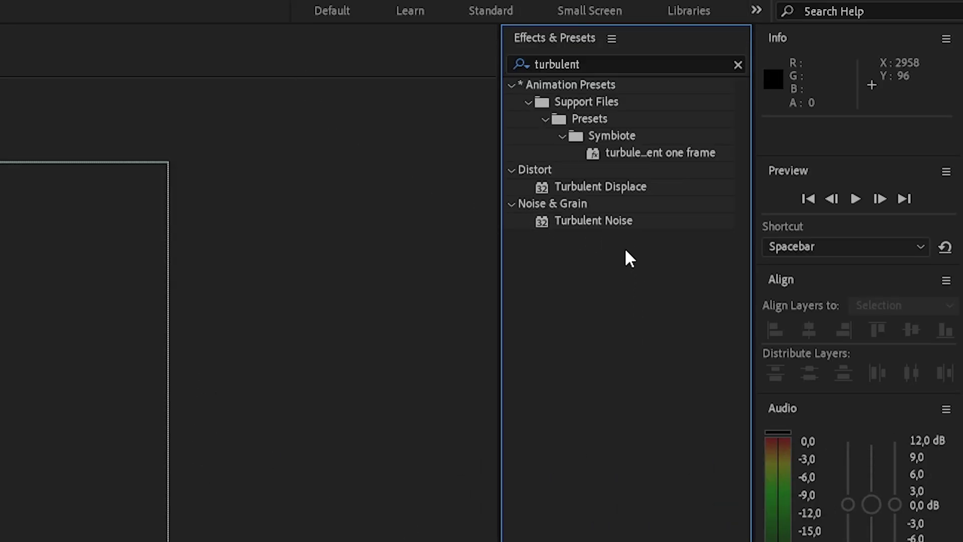
drag(600, 187, 585, 289)
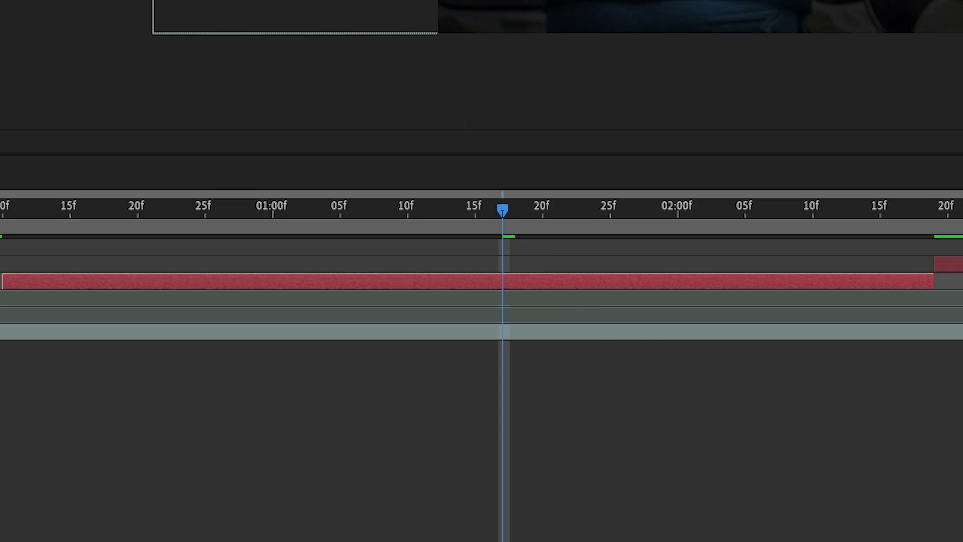
click(208, 177)
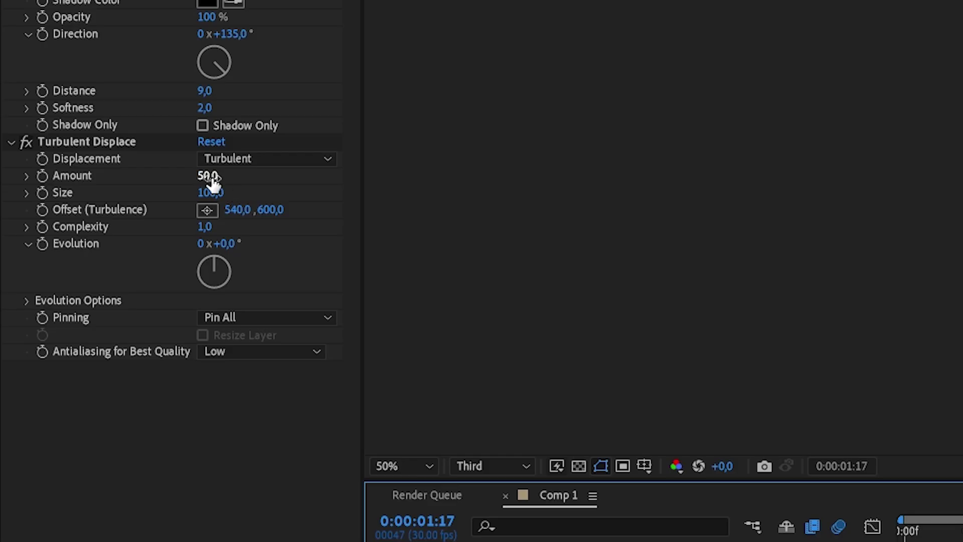
text(12)
key(Tab)
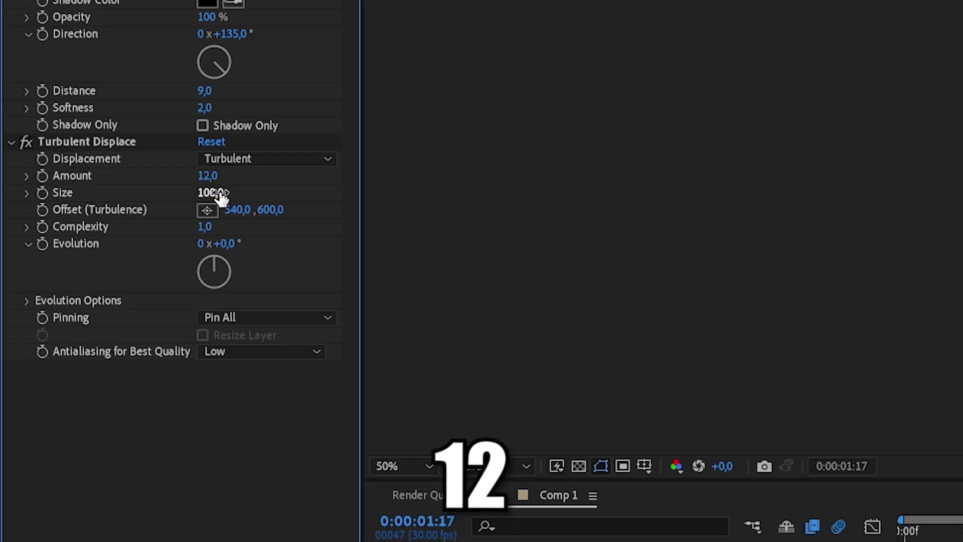
text(12)
click(254, 415)
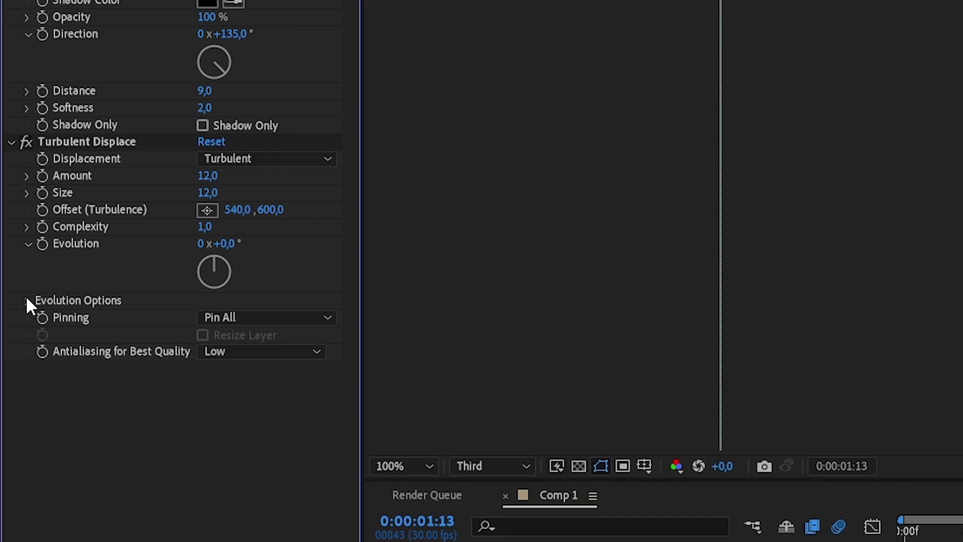
Drive Turbulent Displace's Random Seed with a time*6 expression
click(28, 301)
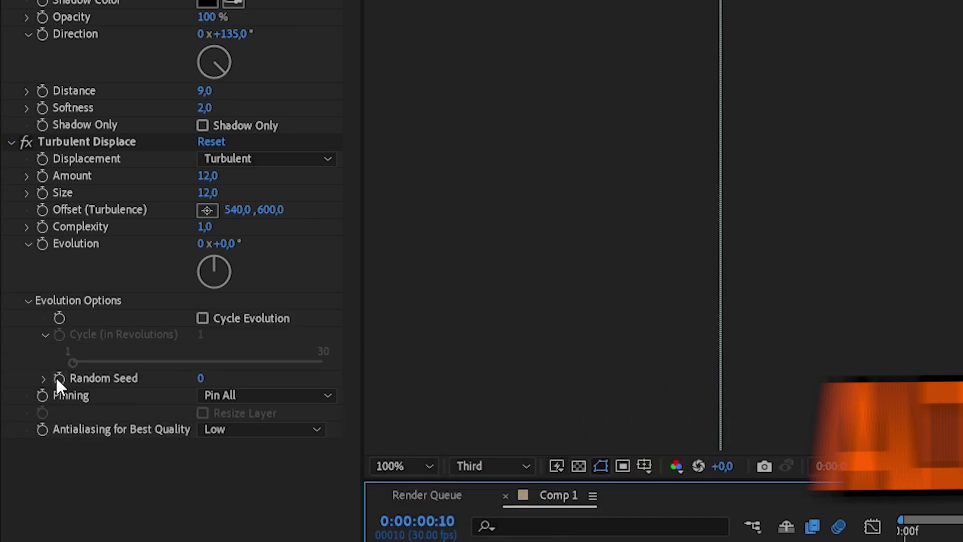
alt+click(57, 377)
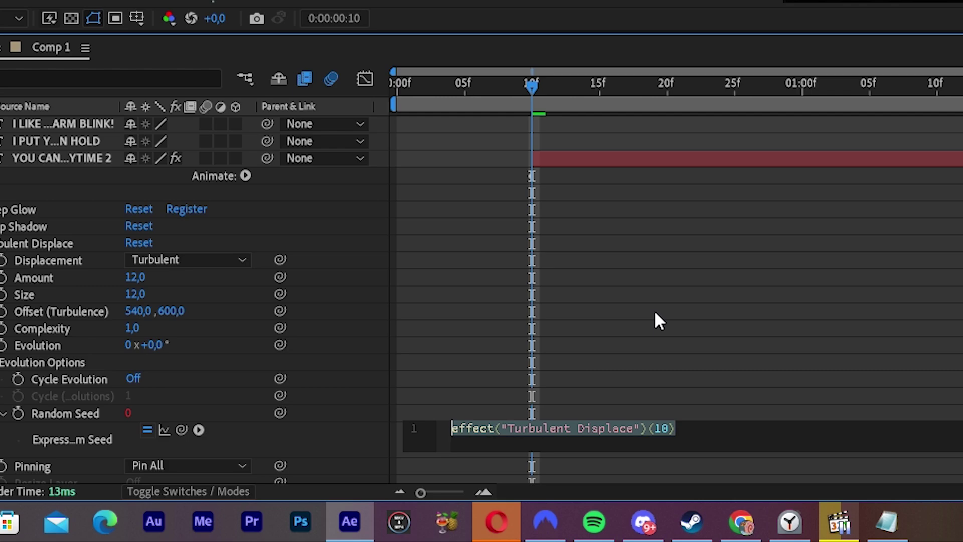
text(time)
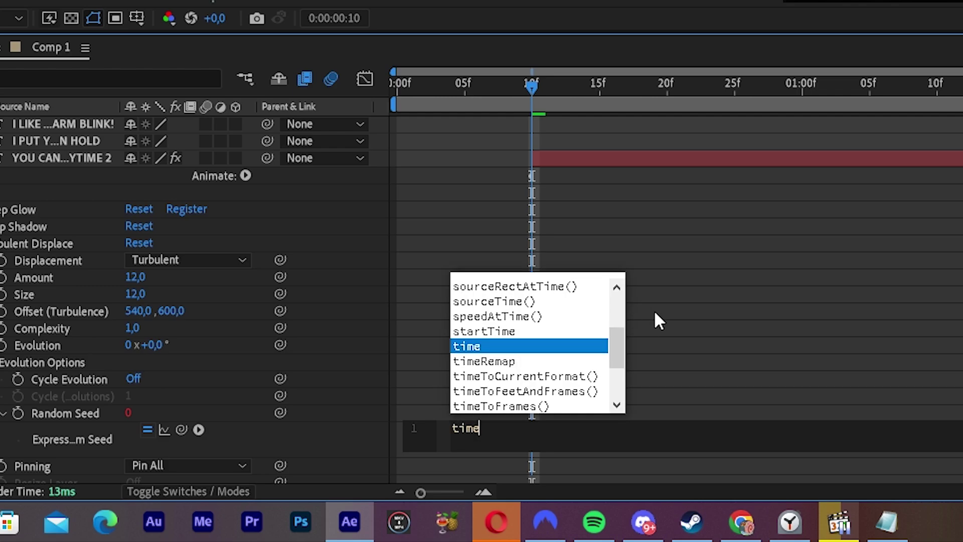
text(*)
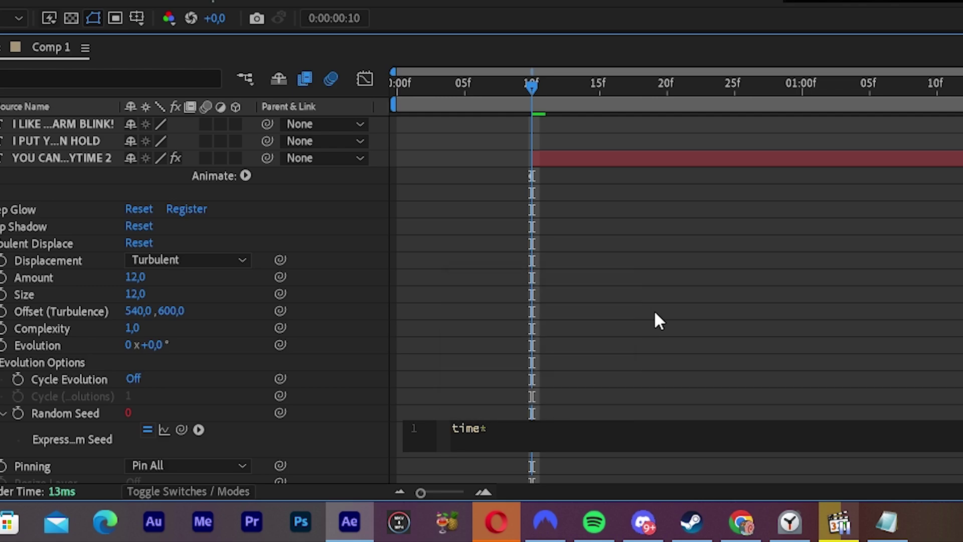
key(KP_Enter)
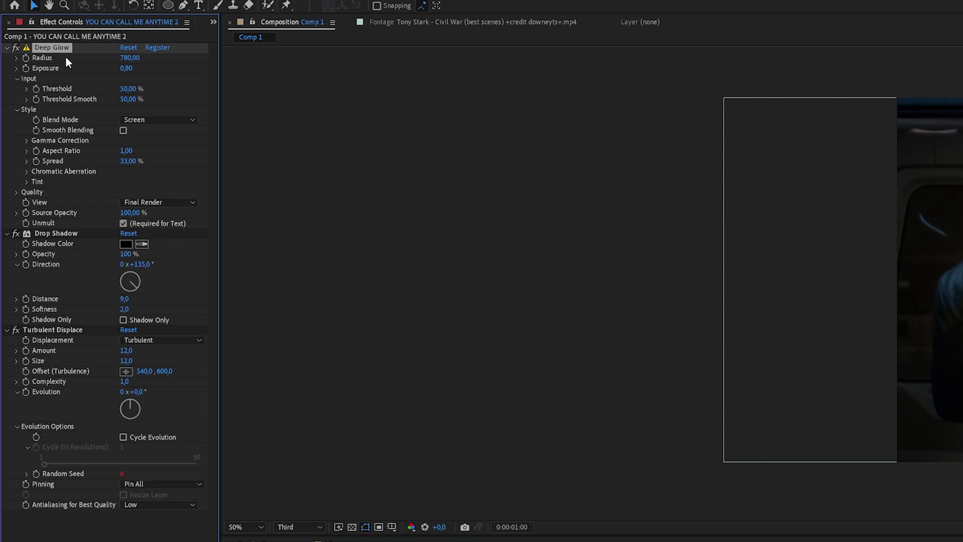
Copy the Deep Glow, Drop Shadow and Turbulent Displace effects onto the other subtitle layer
ctrl+click(53, 234)
ctrl+click(64, 330)
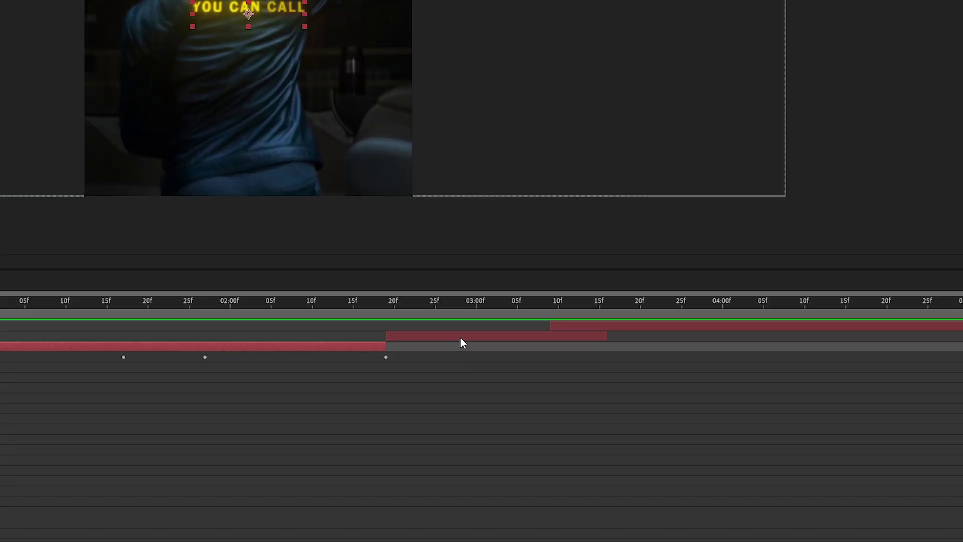
click(460, 337)
key(ctrl+v)
click(592, 407)
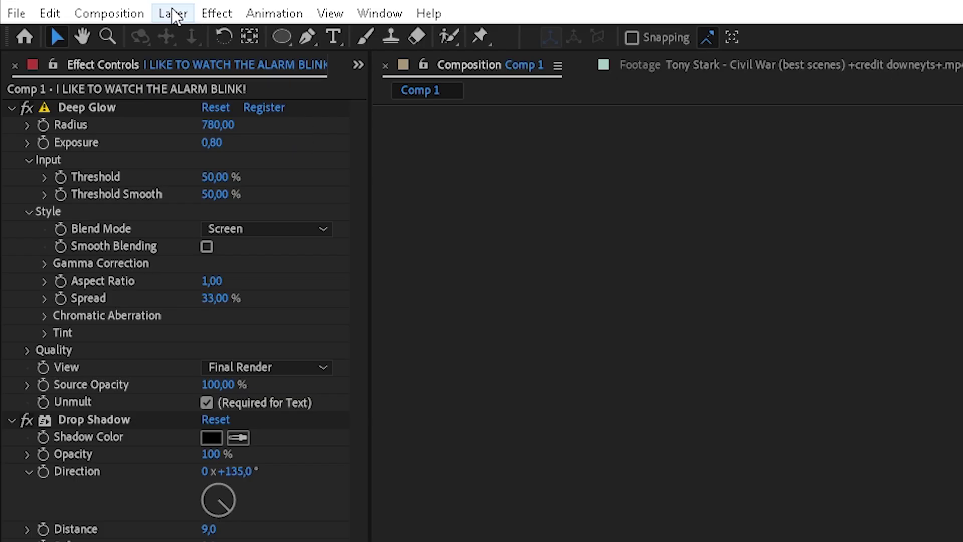
click(173, 13)
Add a new adjustment layer and apply the orange preset to the footage
mouse_move(230, 37)
click(583, 175)
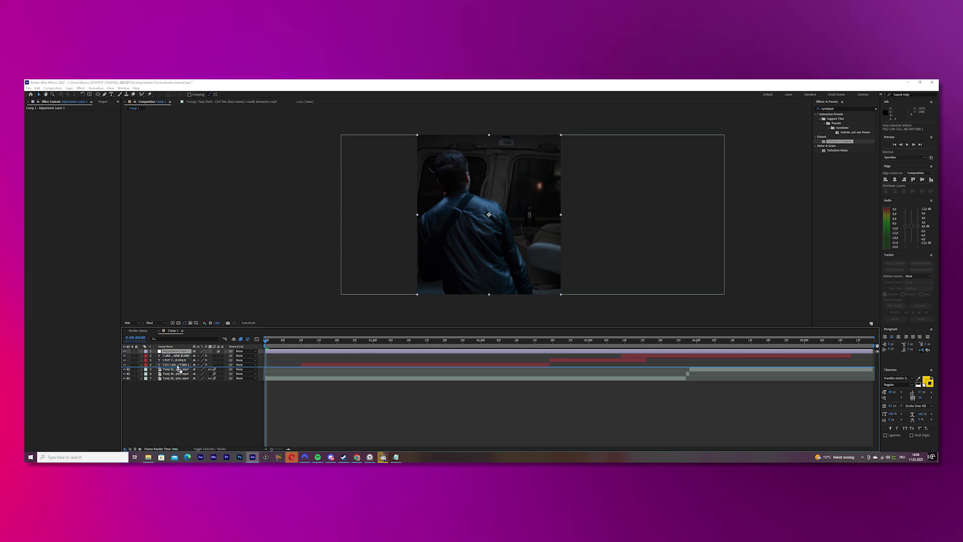
drag(838, 173, 715, 364)
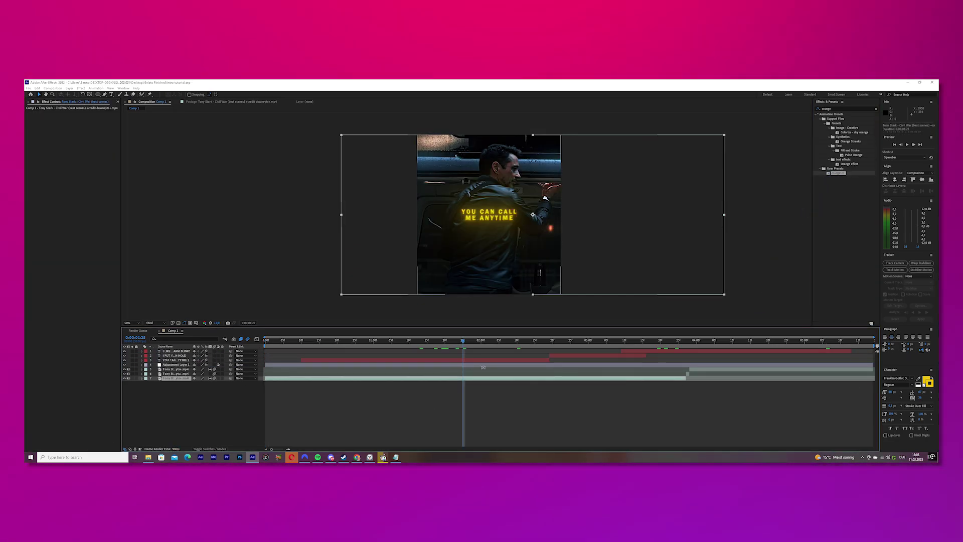
Pre-compose layers 4–7 into Pre-comp 1 and set its Scale to 101%
shift+click(496, 365)
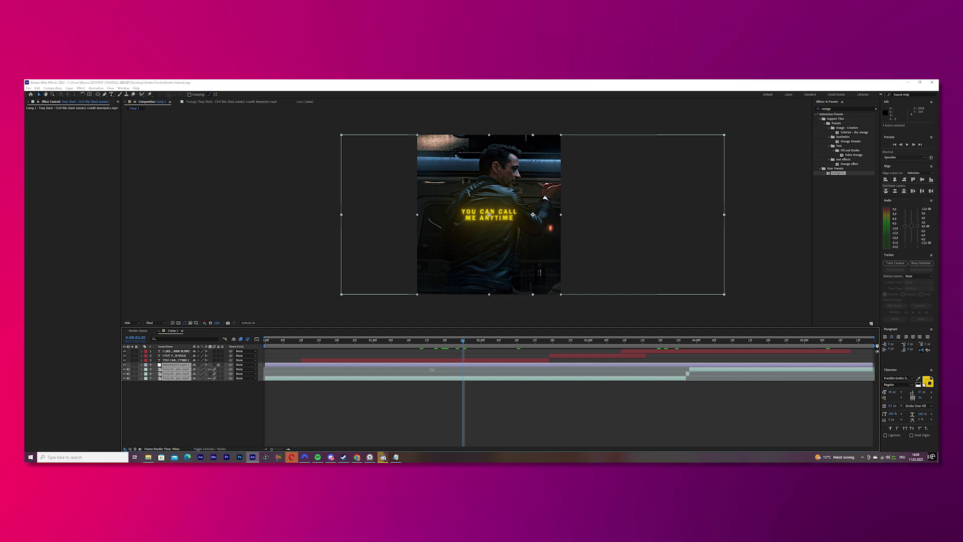
key(ctrl+shift+c)
click(538, 303)
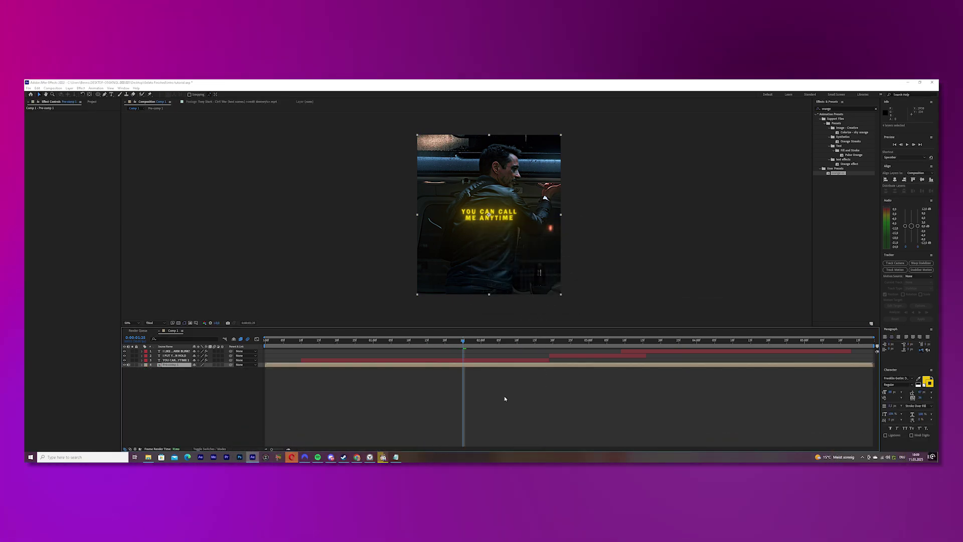
key(s)
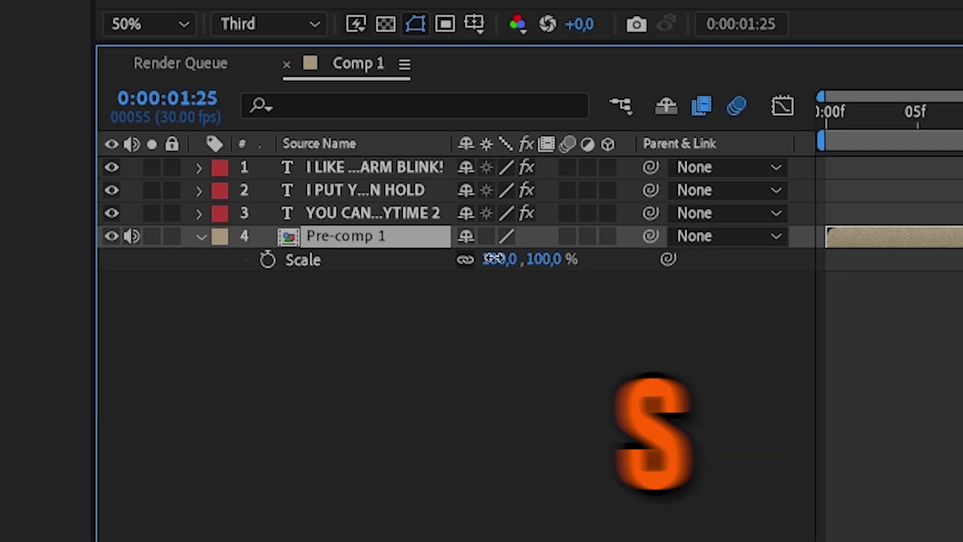
click(493, 258)
text(101)
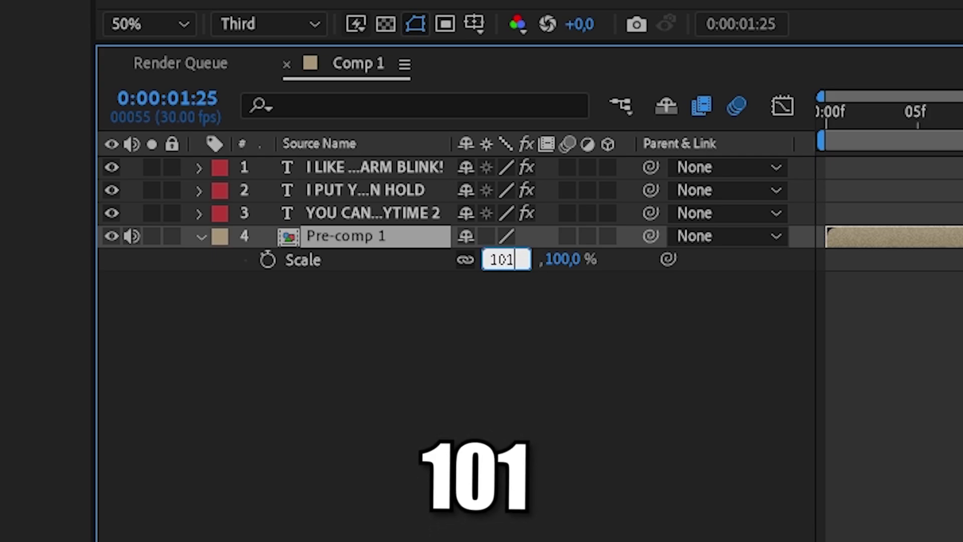
key(Return)
key(F2)
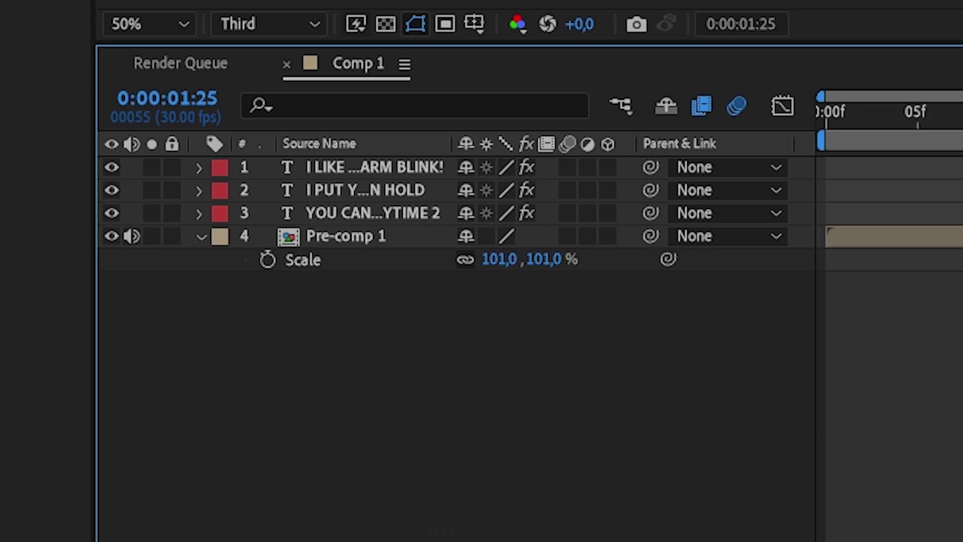
Apply S_Flicker to Pre-comp 1 with Amplitude 0,07
key(ctrl+5)
text(s_flicker)
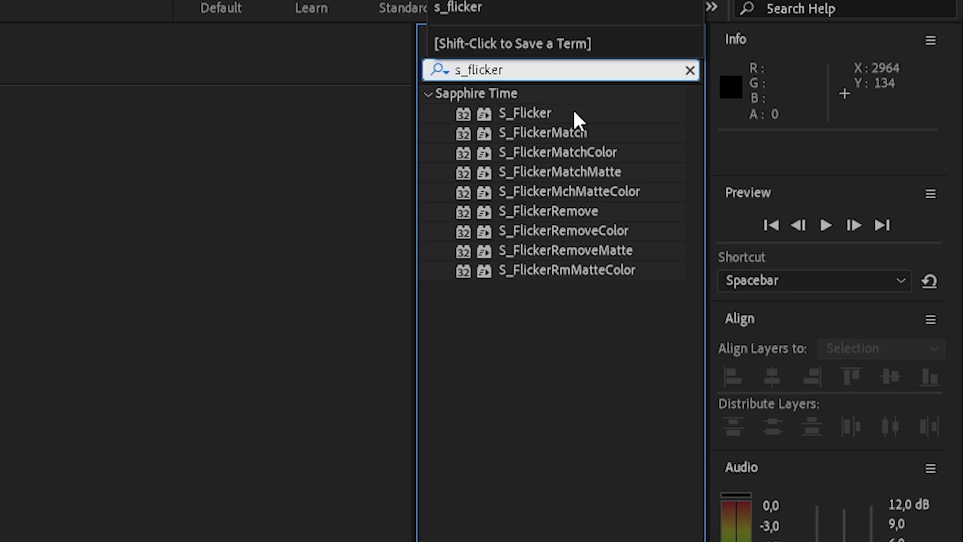
drag(576, 114, 247, 321)
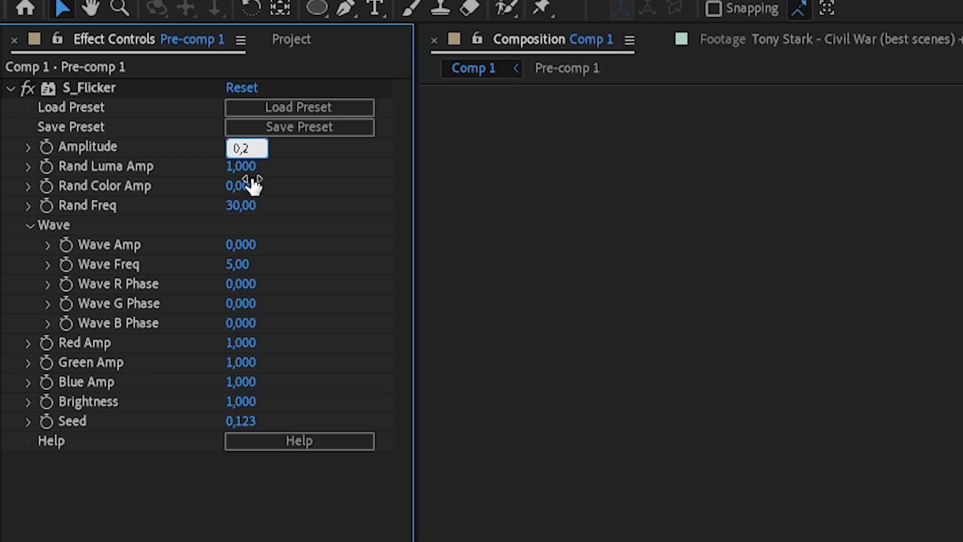
key(BackSpace)
text(07)
key(Return)
Add S_Shake to Pre-comp 1 and set its Amplitude to 0,060
text(s_s)
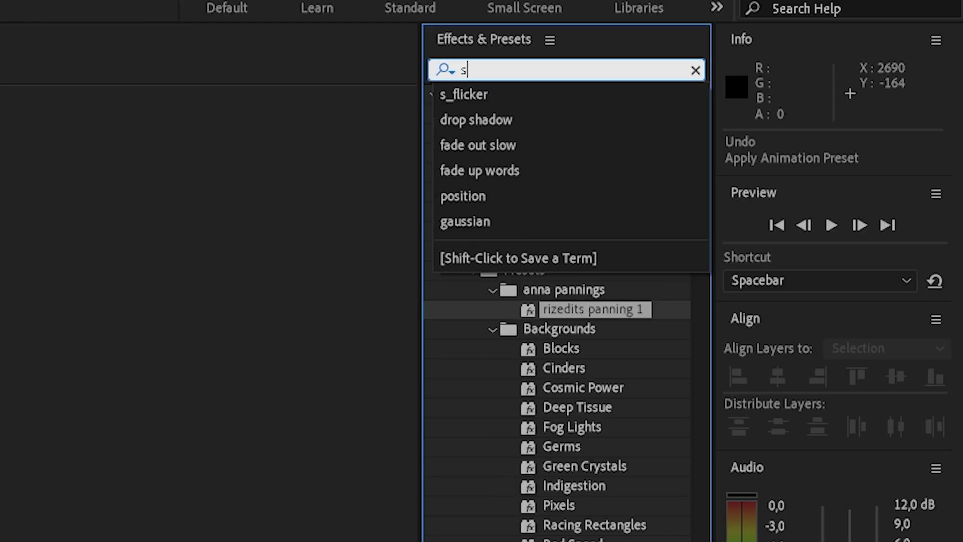
text(ha)
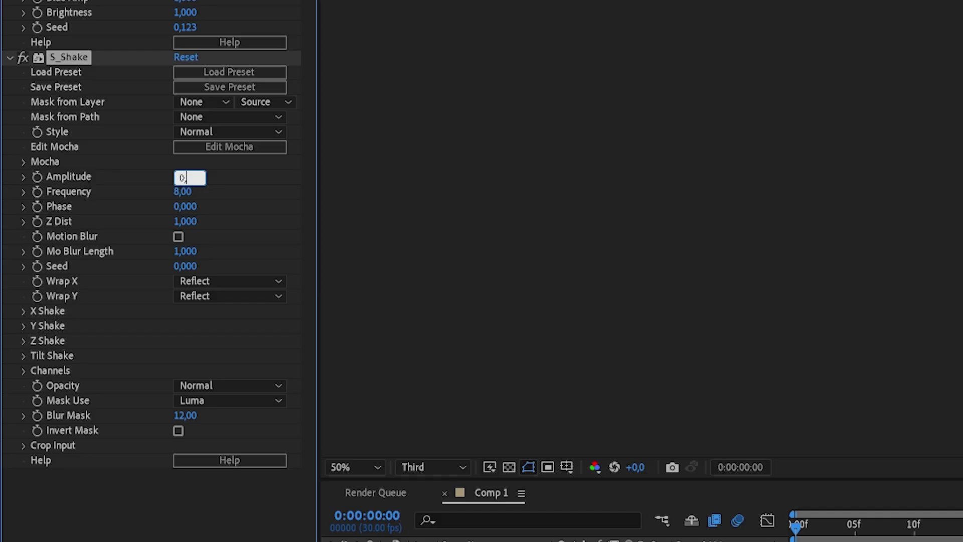
text(,060)
click(181, 192)
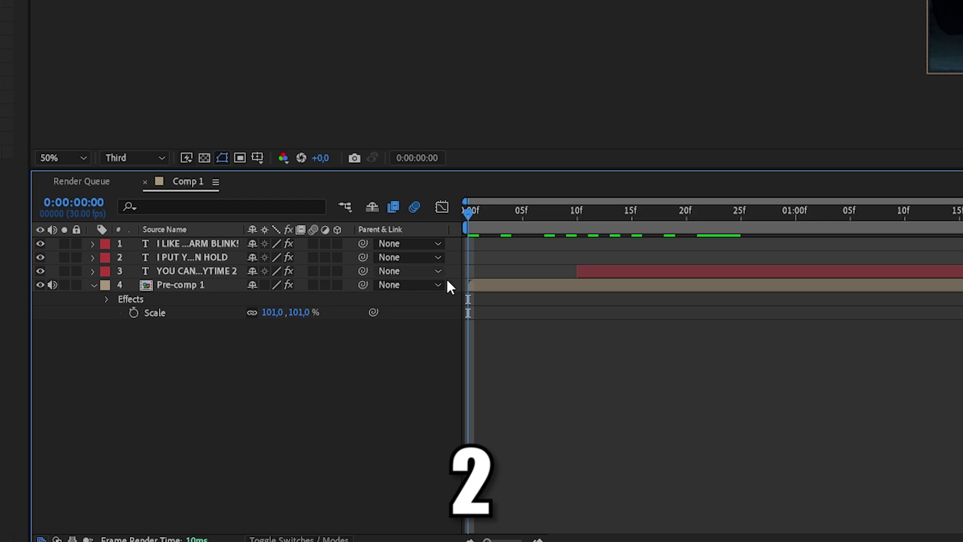
Keyframe Pre-comp 1's Opacity and move the keyframe to about frame 9
click(489, 287)
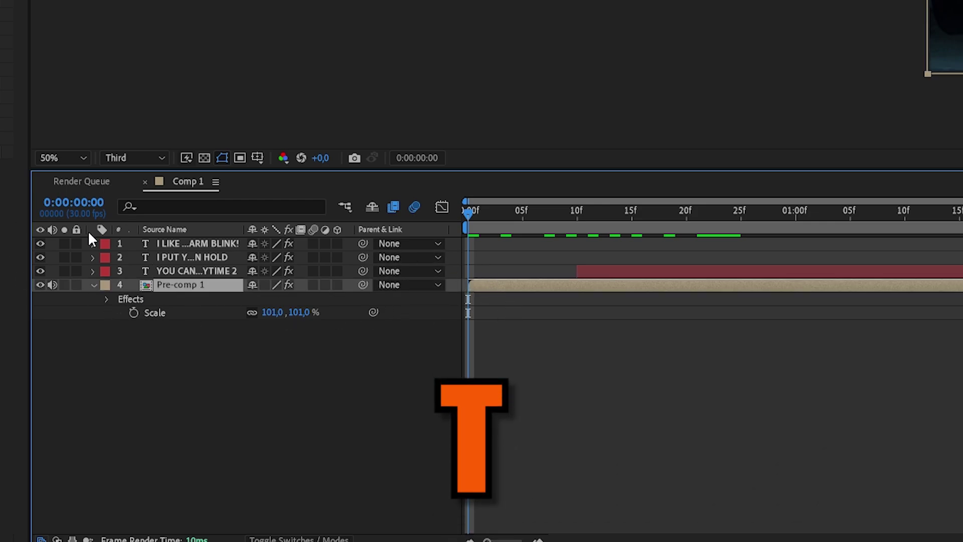
key(t)
click(133, 299)
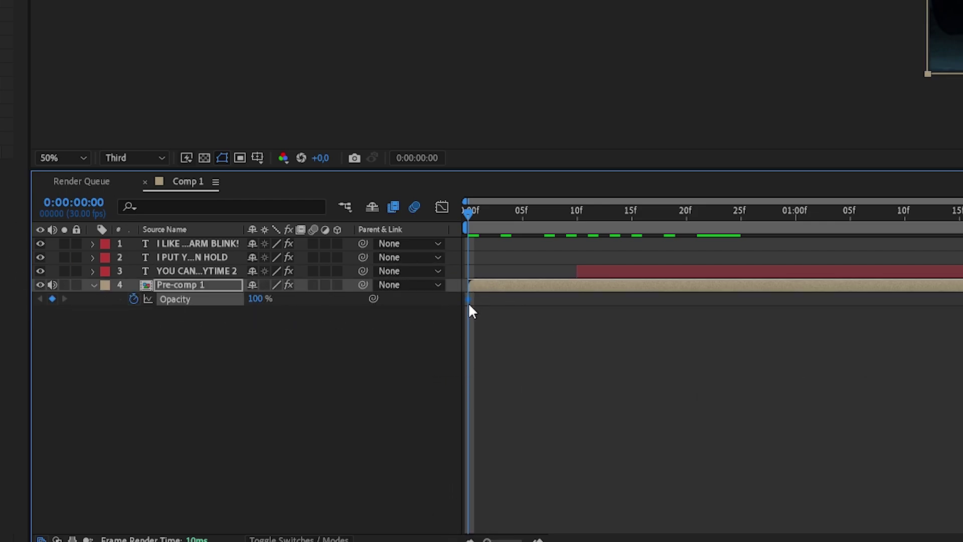
drag(468, 300, 558, 313)
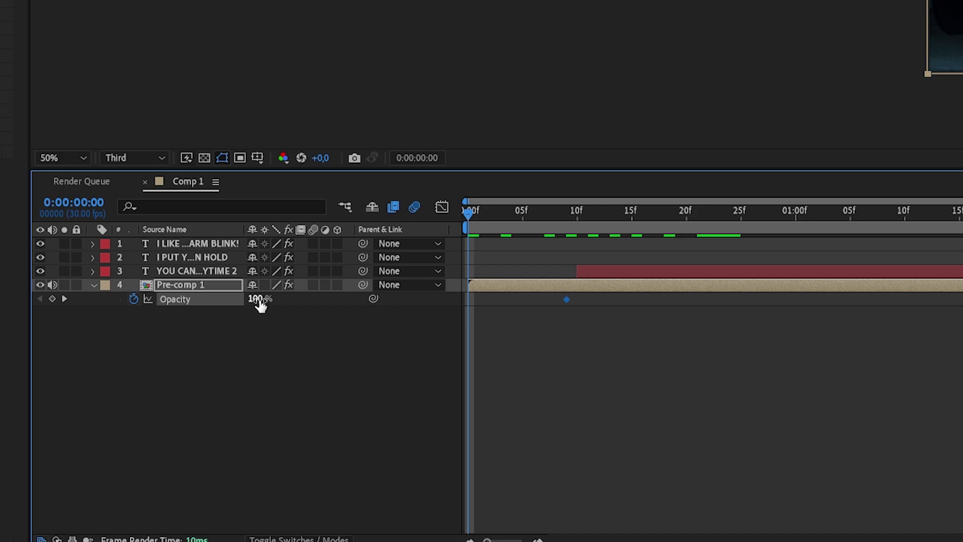